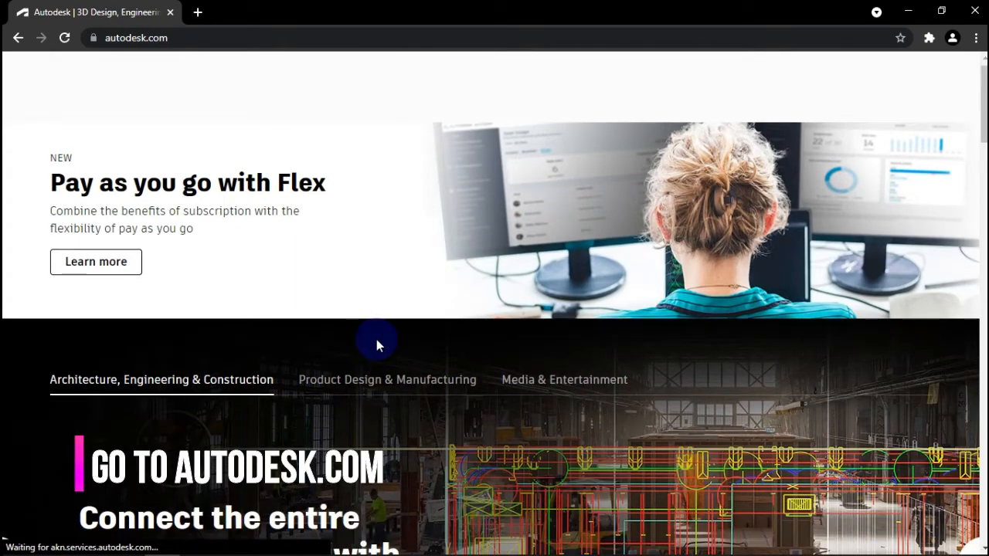
# Open the Students & educators and System requirements pages from the Autodesk site's footer in separate tabs
pyautogui.scroll(-2, 377, 339)
pyautogui.scroll(-20, 377, 343)
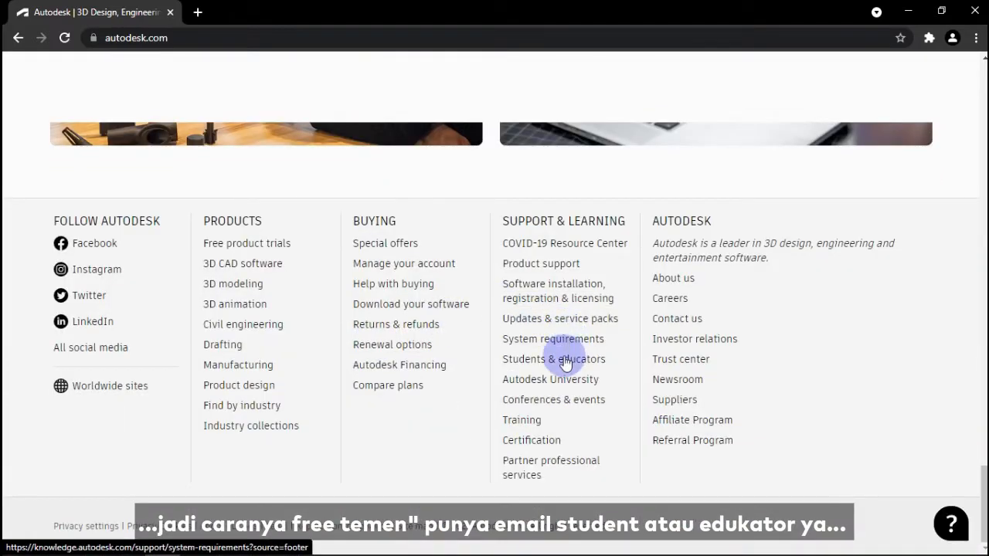
pyautogui.middleClick(563, 362)
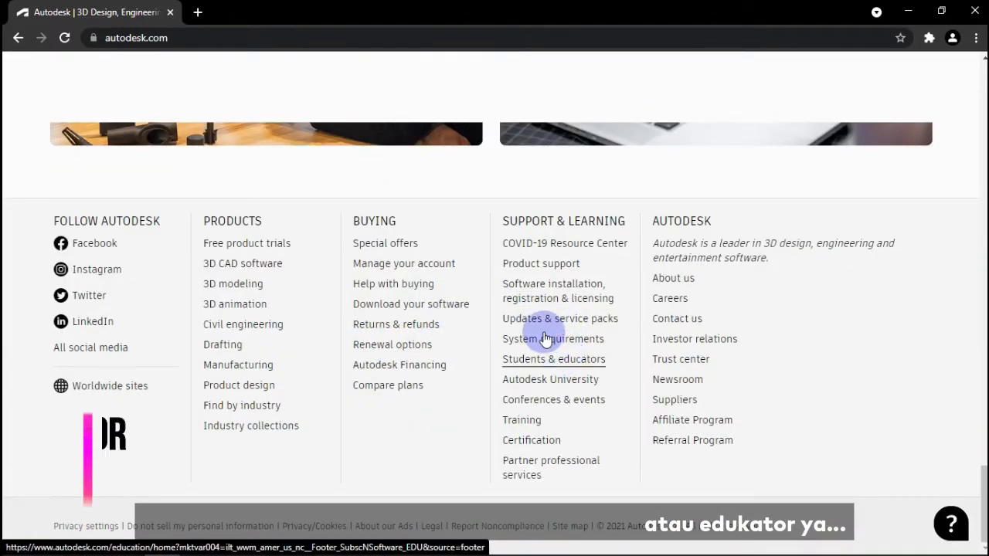
pyautogui.click(545, 339)
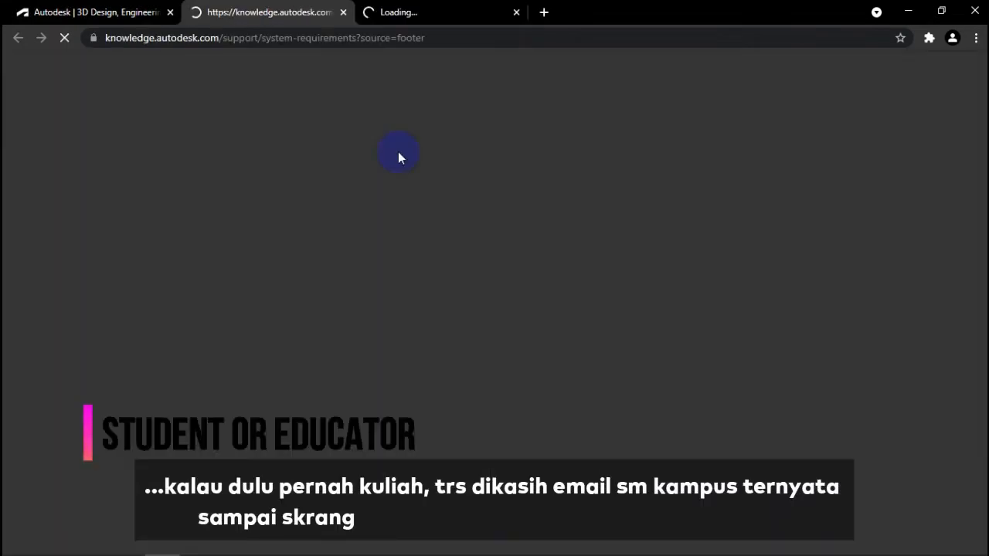
# Go to the Students section of the Autodesk education page and open the Get products page
pyautogui.click(437, 21)
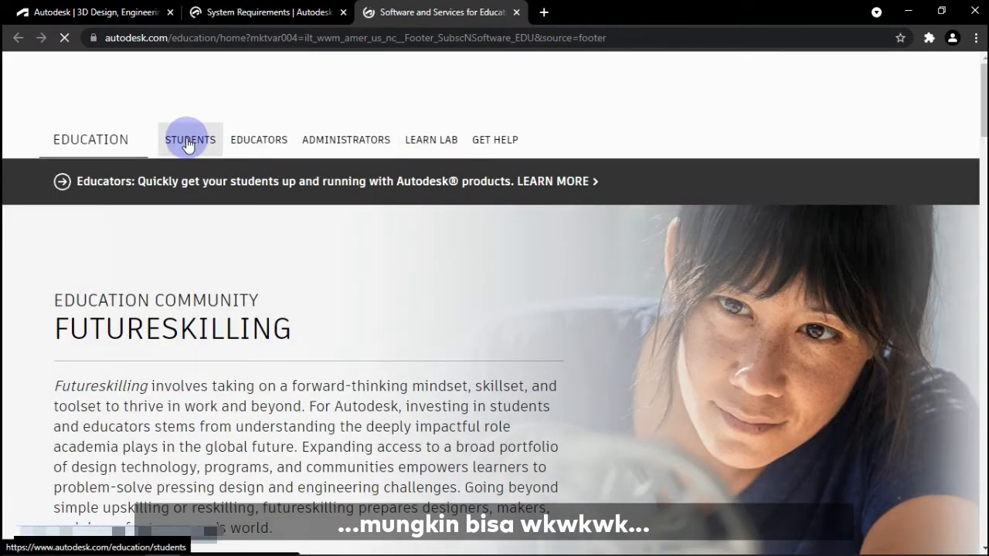
pyautogui.click(186, 143)
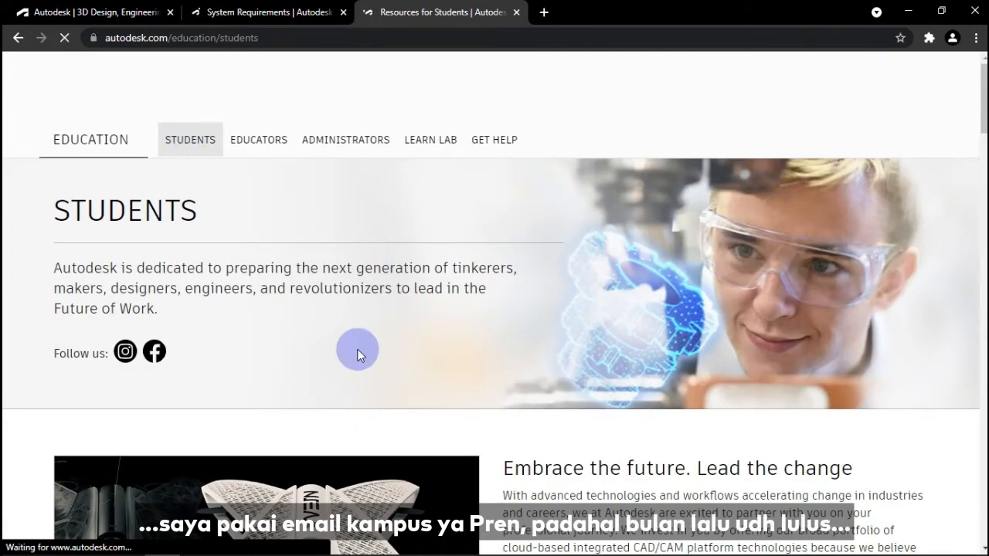
pyautogui.scroll(-10, 356, 352)
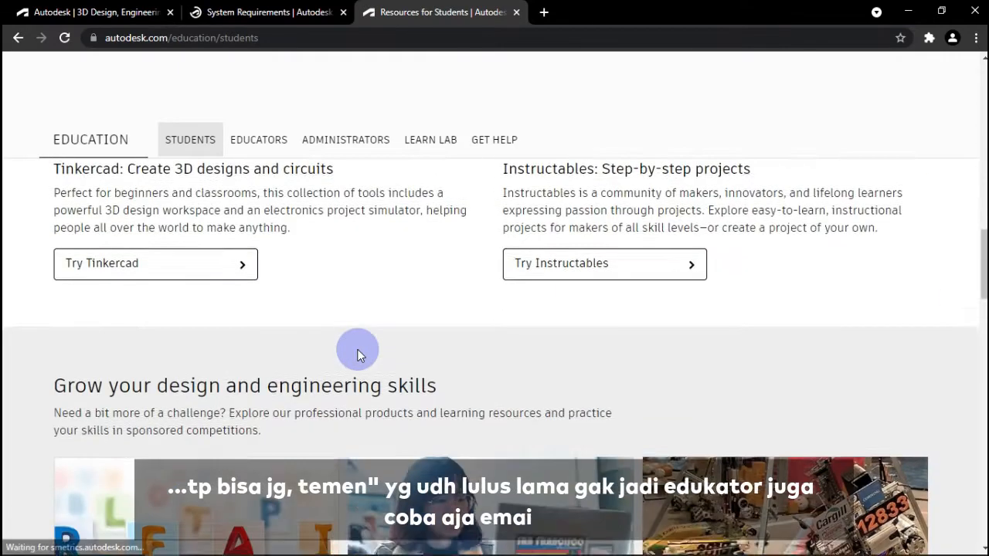
pyautogui.scroll(12, 360, 355)
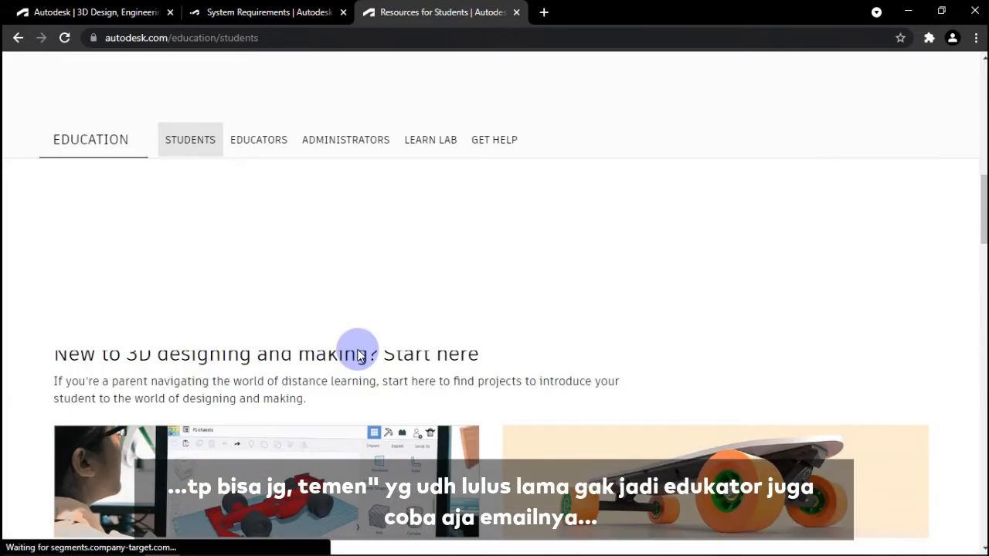
pyautogui.scroll(-5, 358, 355)
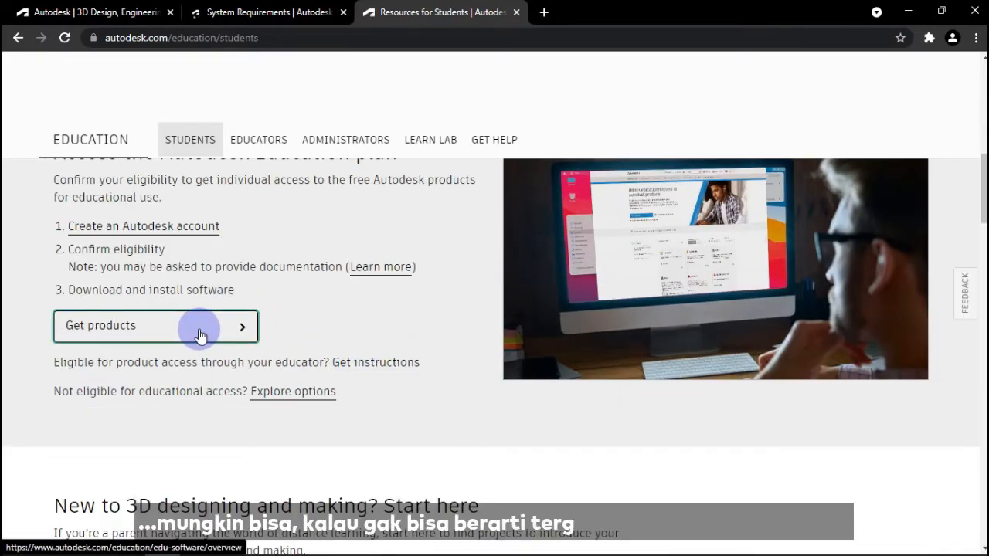
pyautogui.click(199, 334)
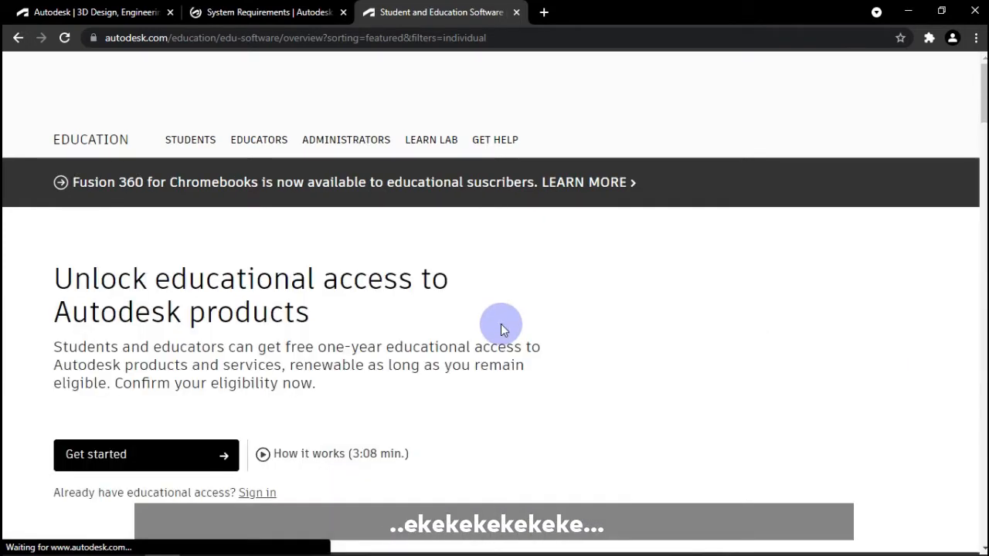
# Start the educational access process, sign in with the prefilled account e-mail, and continue to the Autodesk software list
pyautogui.scroll(-1, 500, 324)
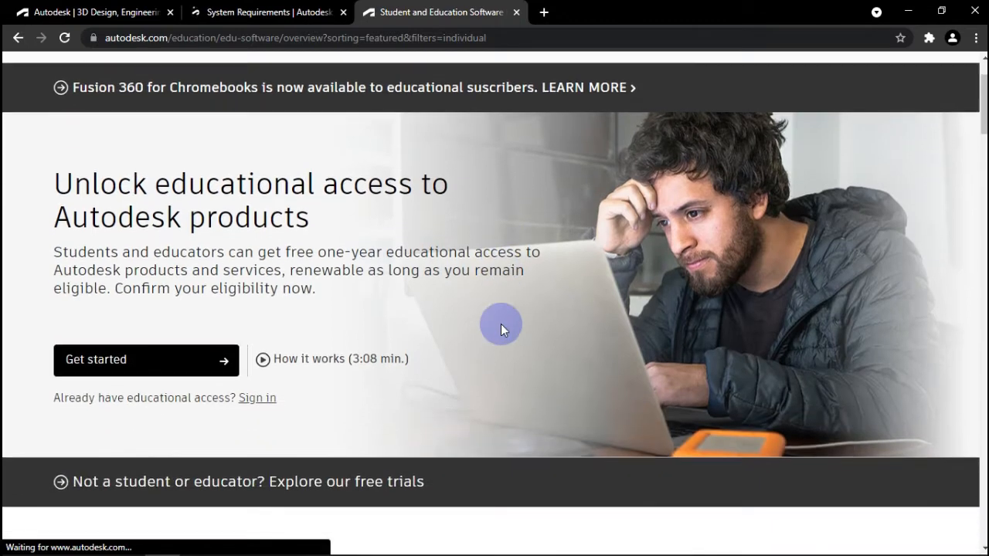
pyautogui.click(166, 360)
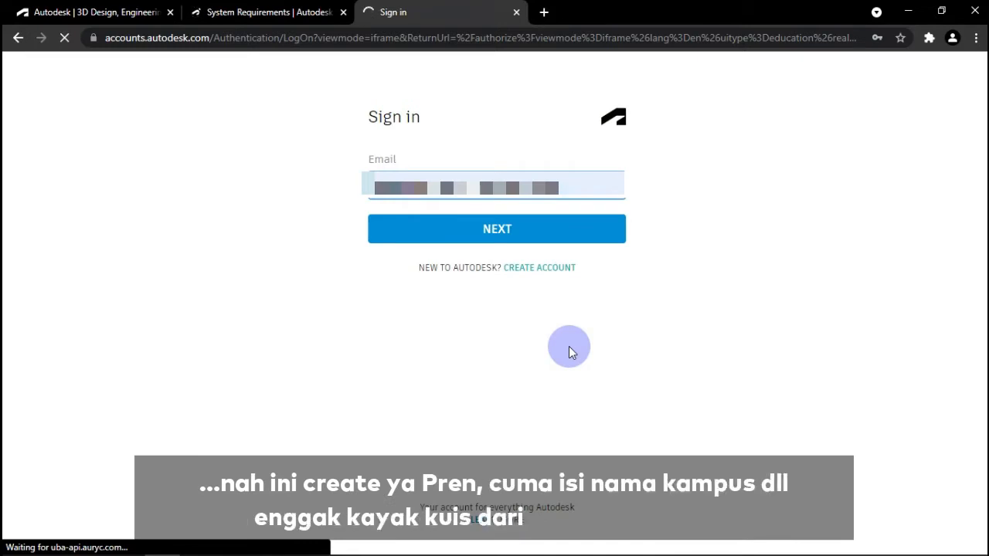
pyautogui.click(586, 228)
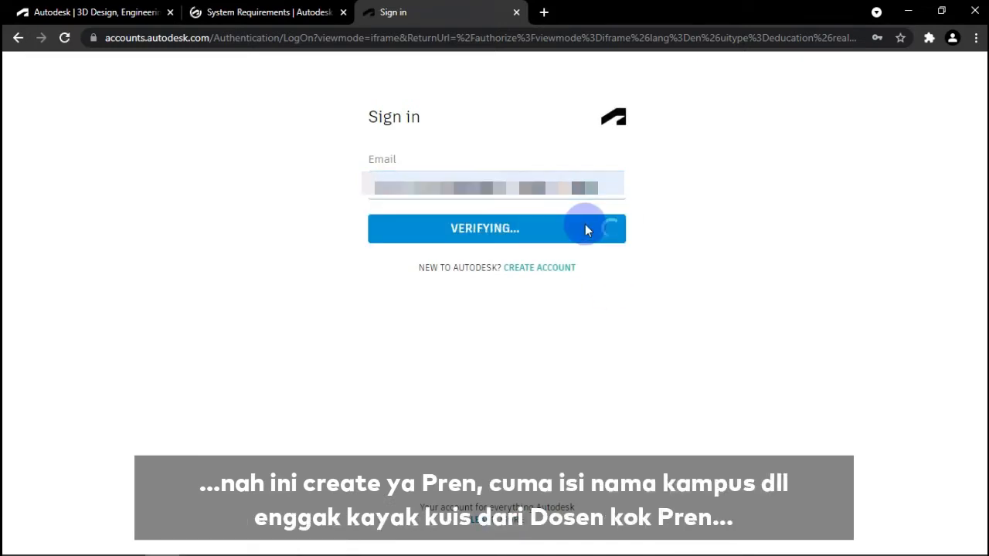
pyautogui.click(558, 284)
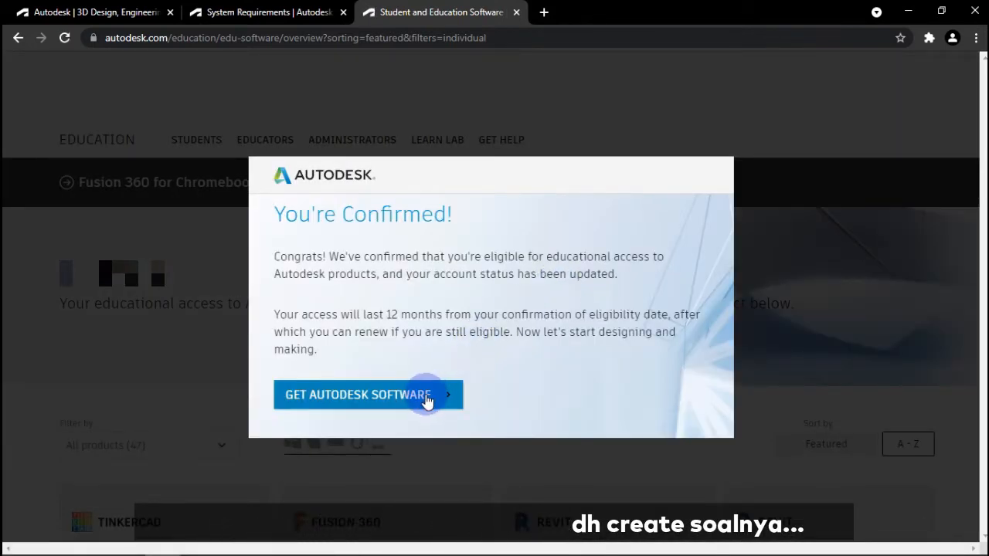
pyautogui.click(425, 397)
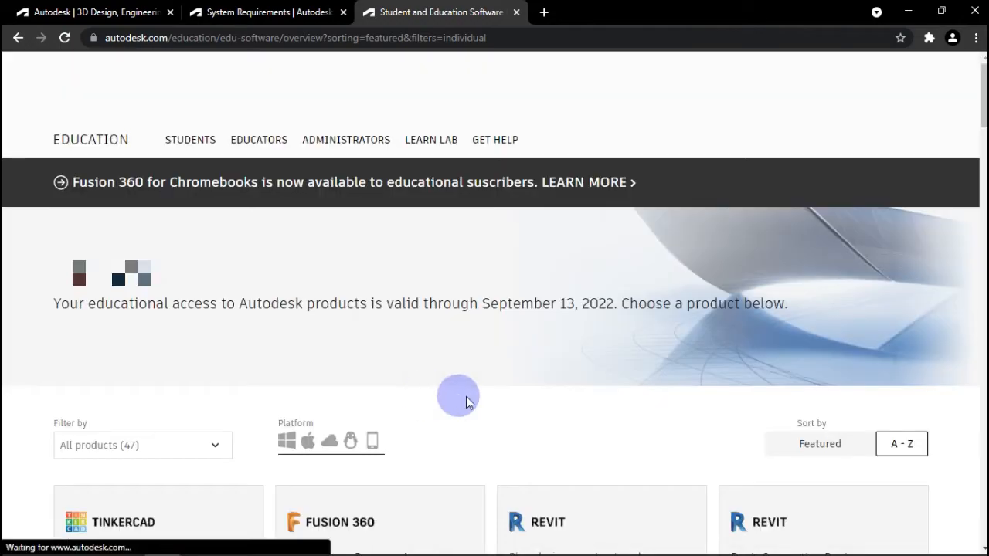
# Get the Inventor Professional product and open its list of versions
pyautogui.scroll(-5, 544, 418)
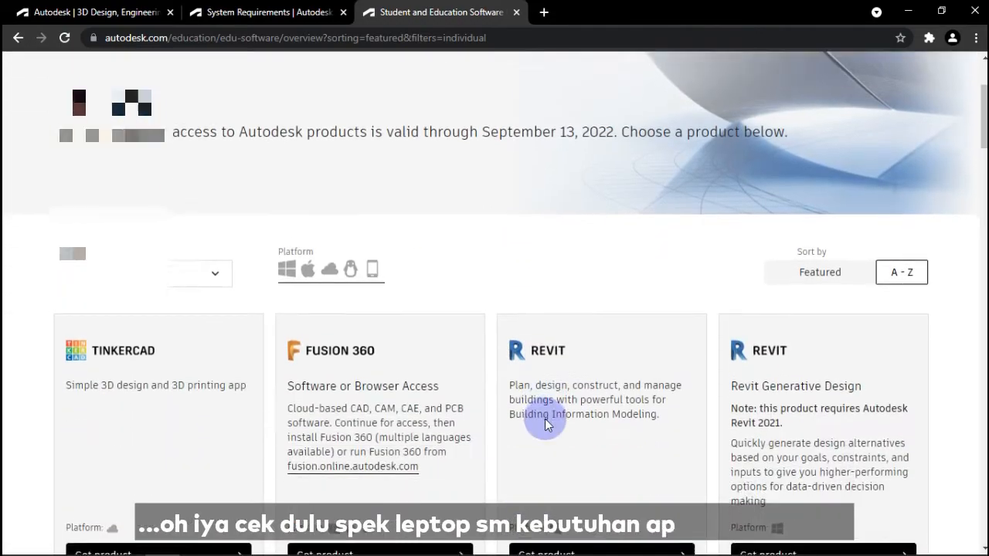
pyautogui.scroll(-3, 544, 419)
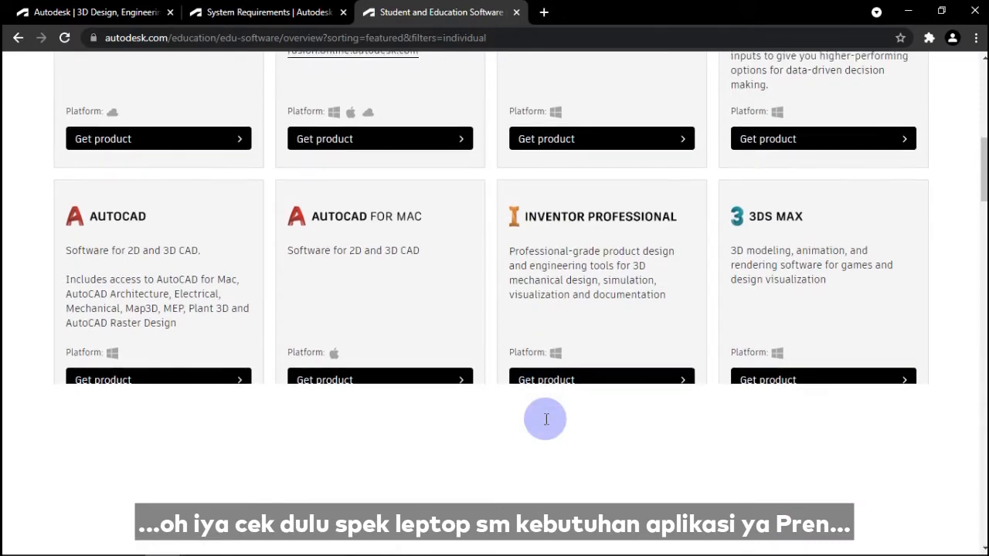
pyautogui.click(637, 380)
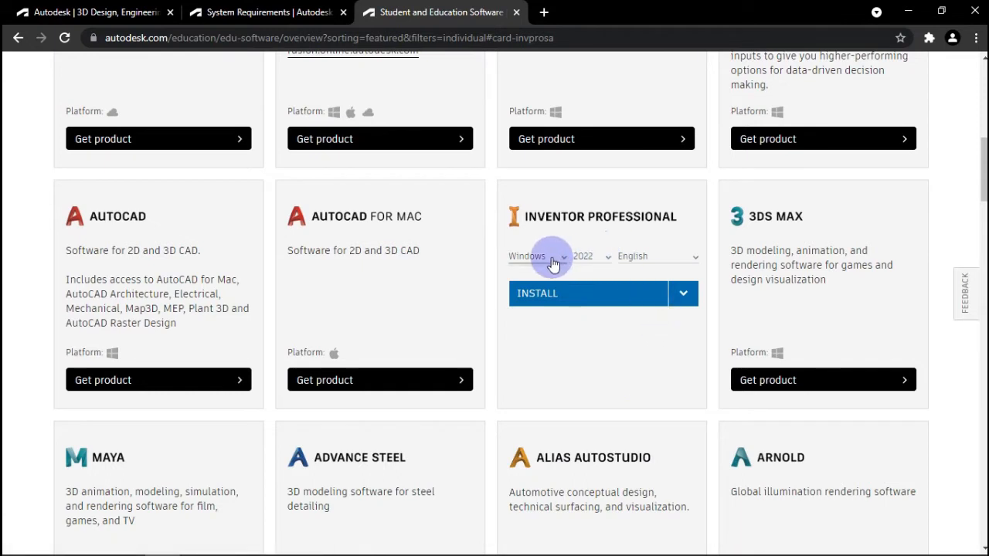
pyautogui.click(607, 263)
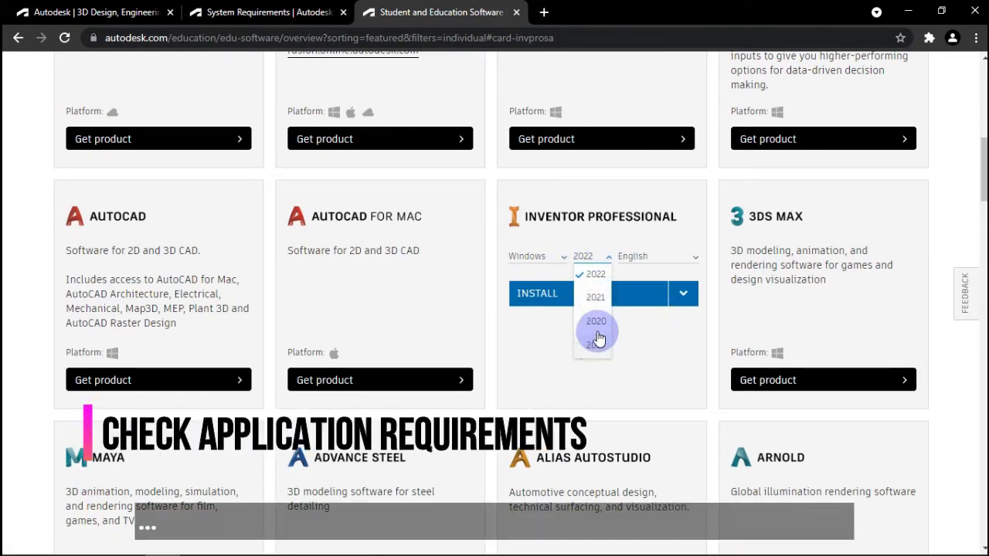
# Open the system requirements for Autodesk Inventor 2019 and examine the CPU, memory and graphics requirements
pyautogui.scroll(-5, 650, 352)
pyautogui.scroll(-20, 650, 351)
pyautogui.scroll(-4, 650, 351)
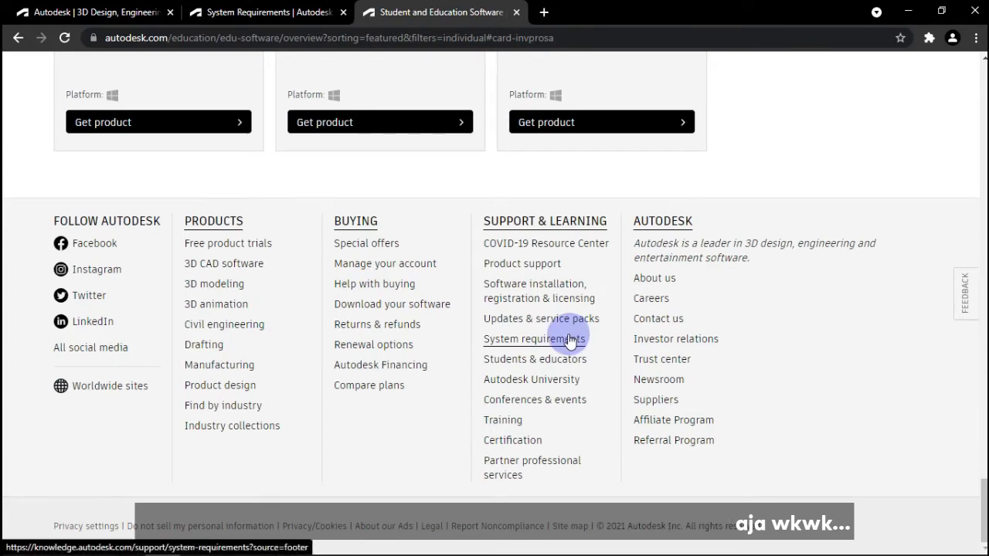
pyautogui.click(270, 13)
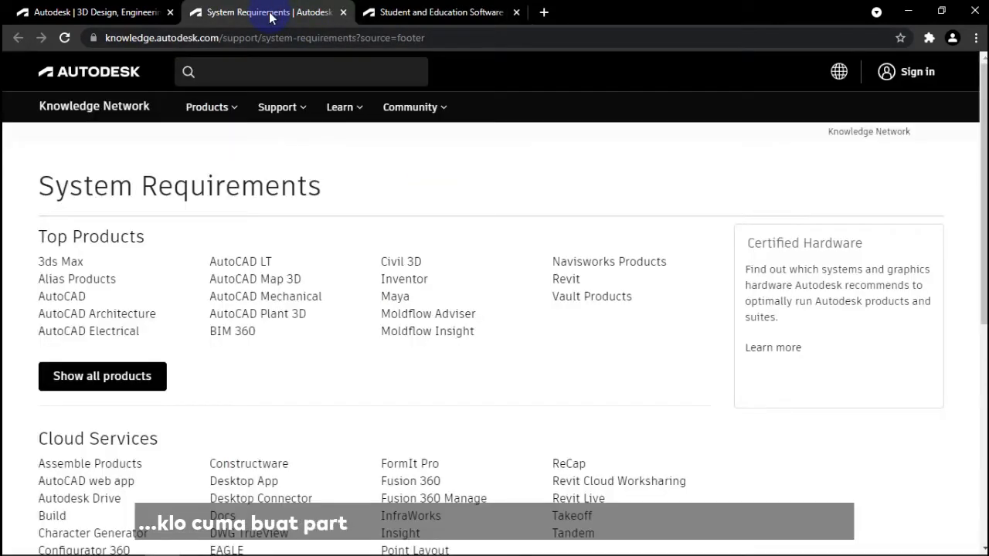
pyautogui.click(401, 282)
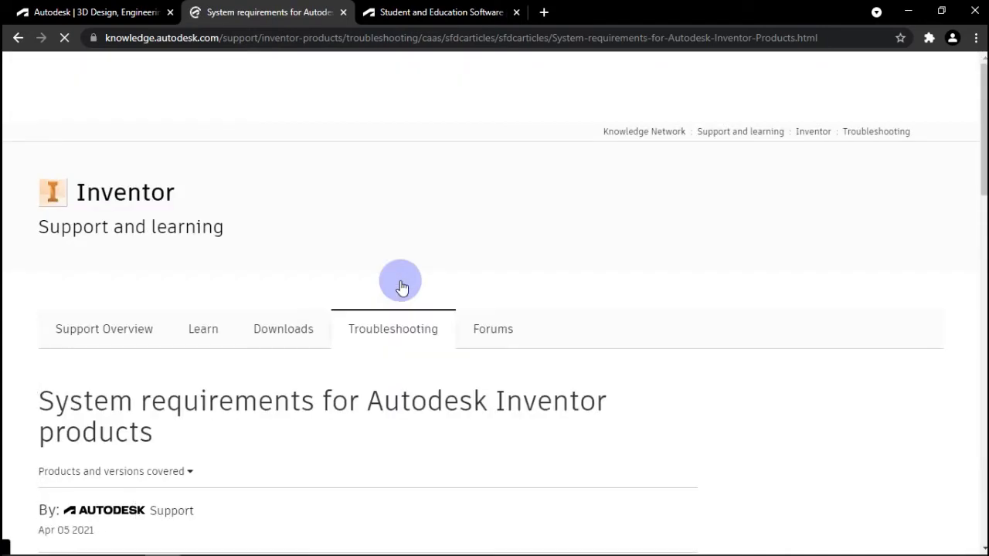
pyautogui.scroll(-6, 401, 288)
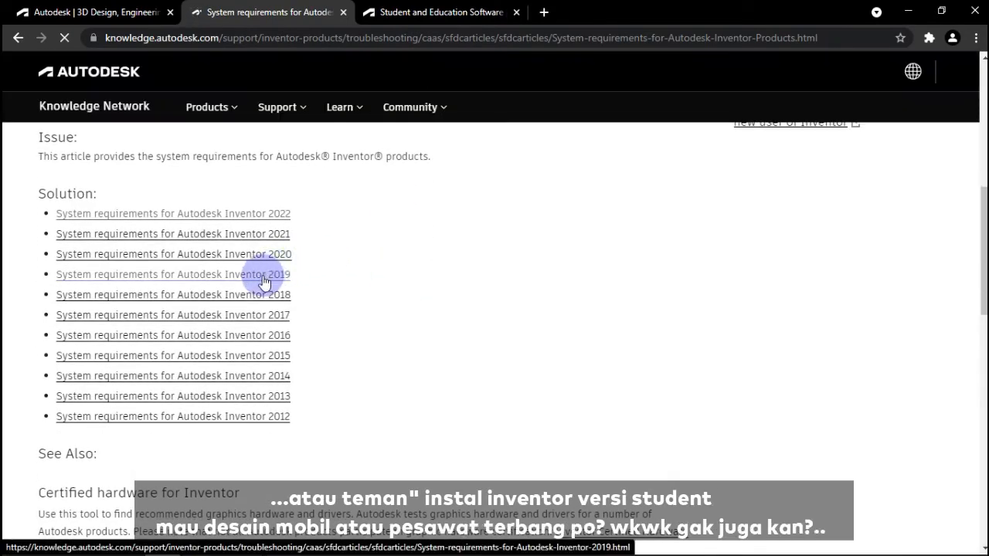
pyautogui.click(266, 275)
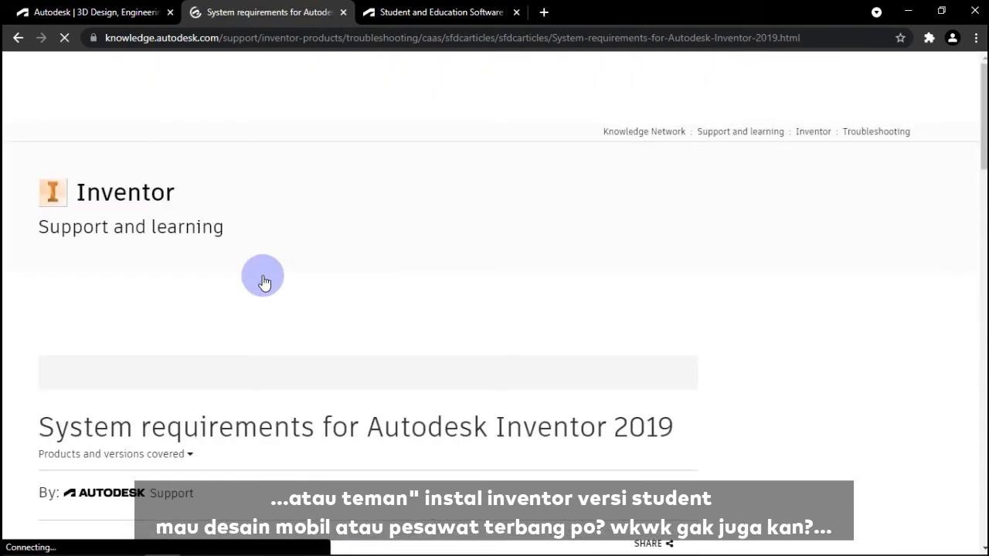
pyautogui.scroll(-2, 443, 301)
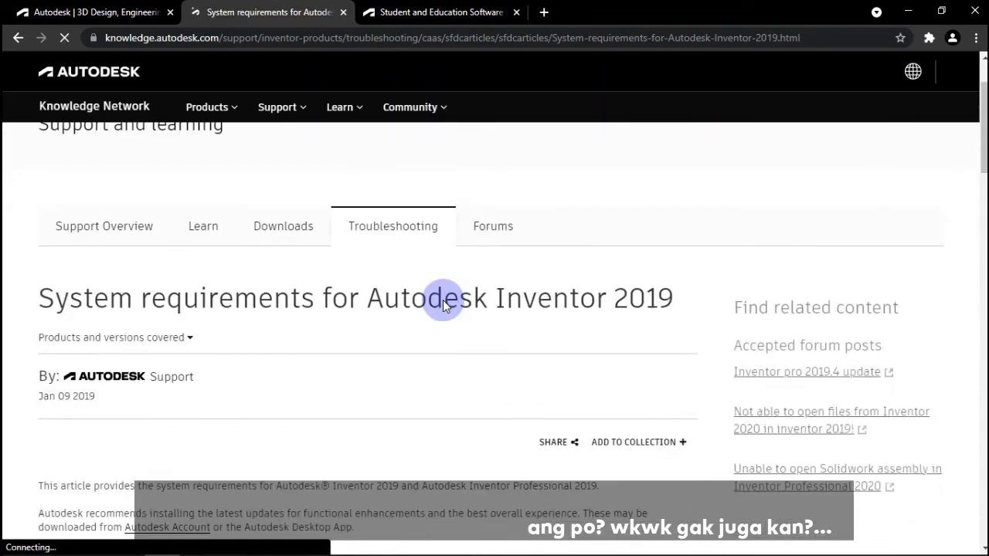
pyautogui.scroll(-5, 443, 305)
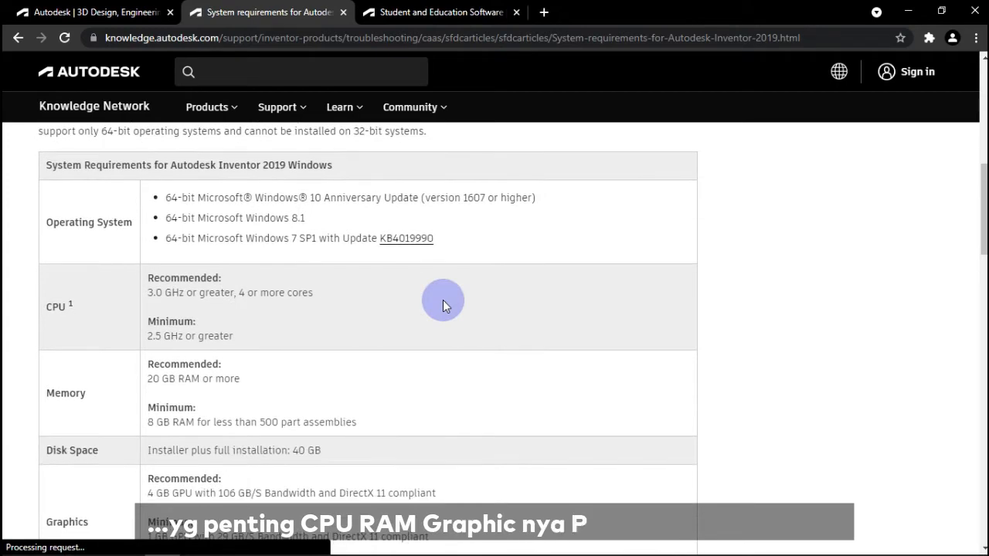
pyautogui.scroll(-1, 443, 303)
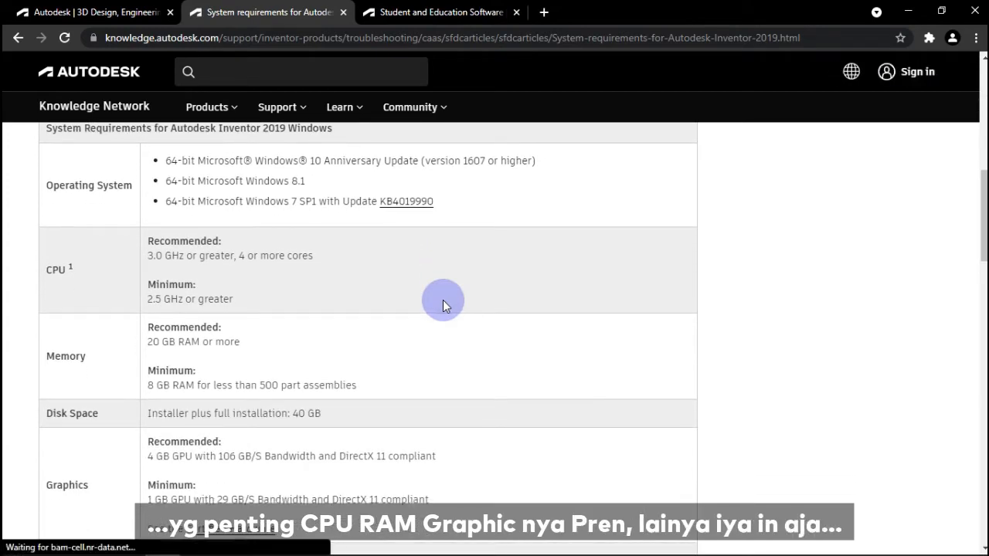
# Open the saved HP support page in a new tab, dismiss its pop-ups, and examine the laptop's processor and memory specifications
pyautogui.click(544, 12)
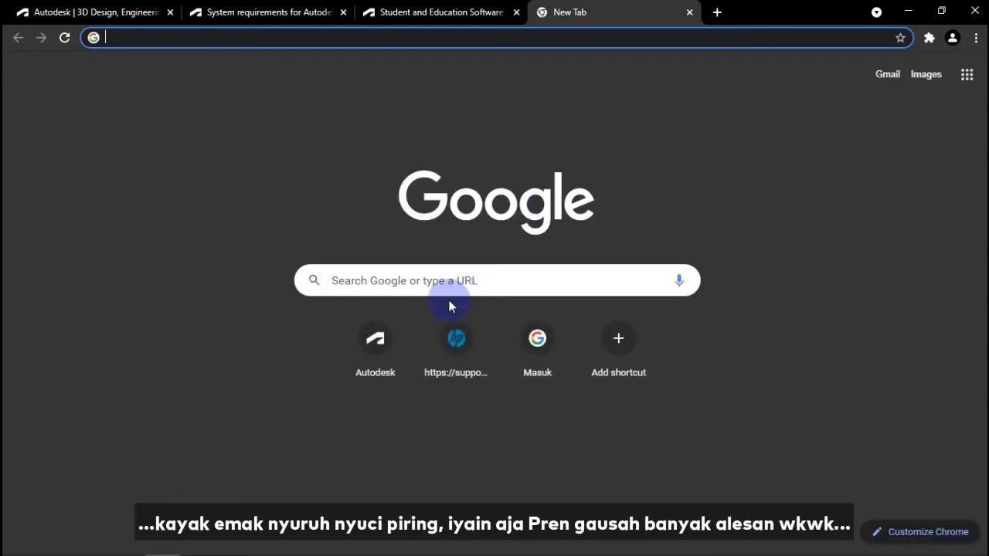
pyautogui.click(457, 341)
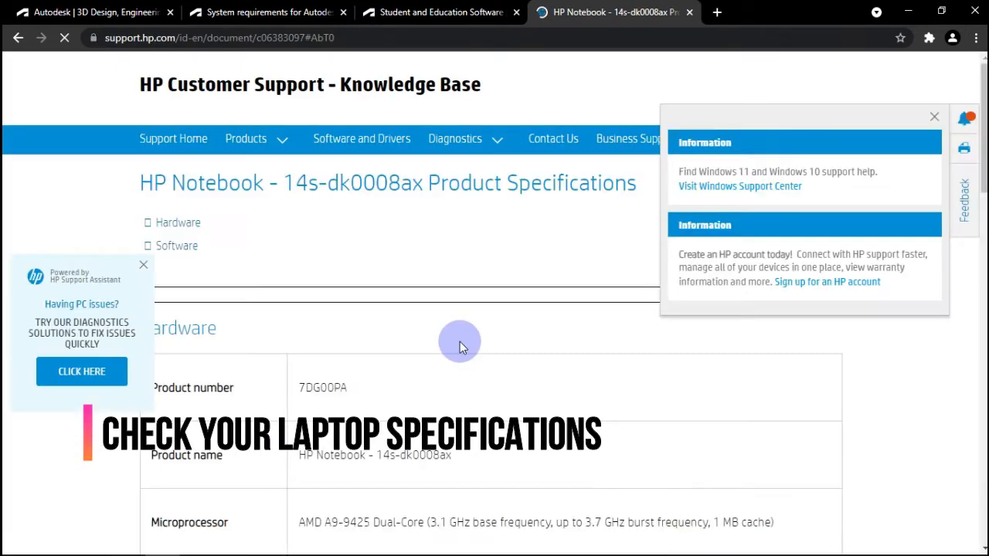
pyautogui.click(143, 265)
pyautogui.click(934, 117)
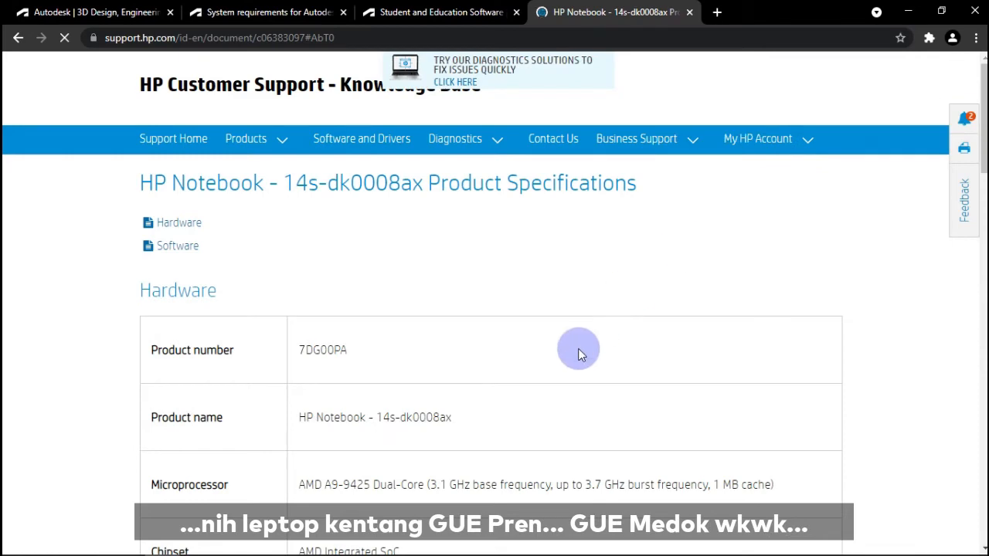
pyautogui.scroll(-3, 579, 351)
pyautogui.scroll(-1, 580, 351)
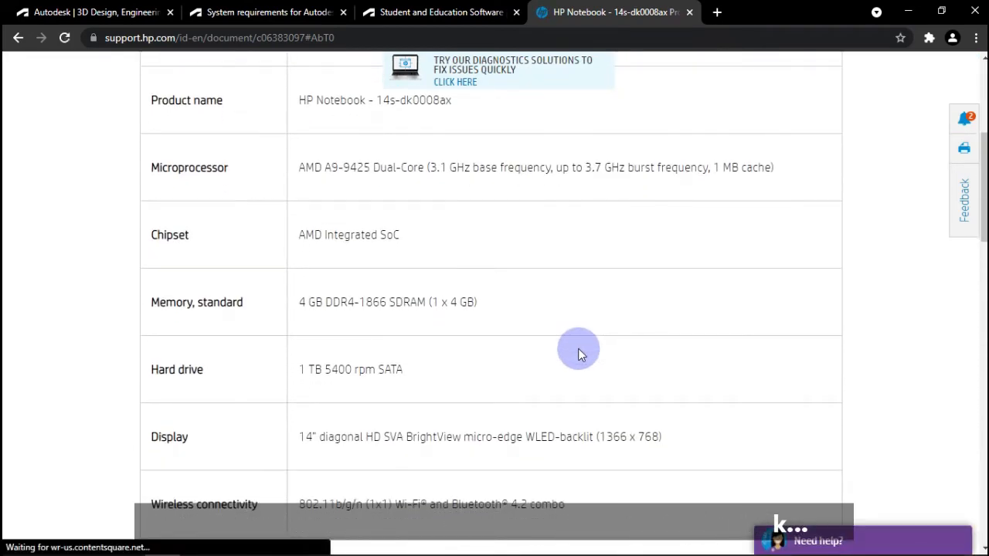
# Return to the education software list and set the Inventor Professional version to 2019
pyautogui.click(473, 21)
pyautogui.scroll(10, 624, 235)
pyautogui.scroll(15, 625, 236)
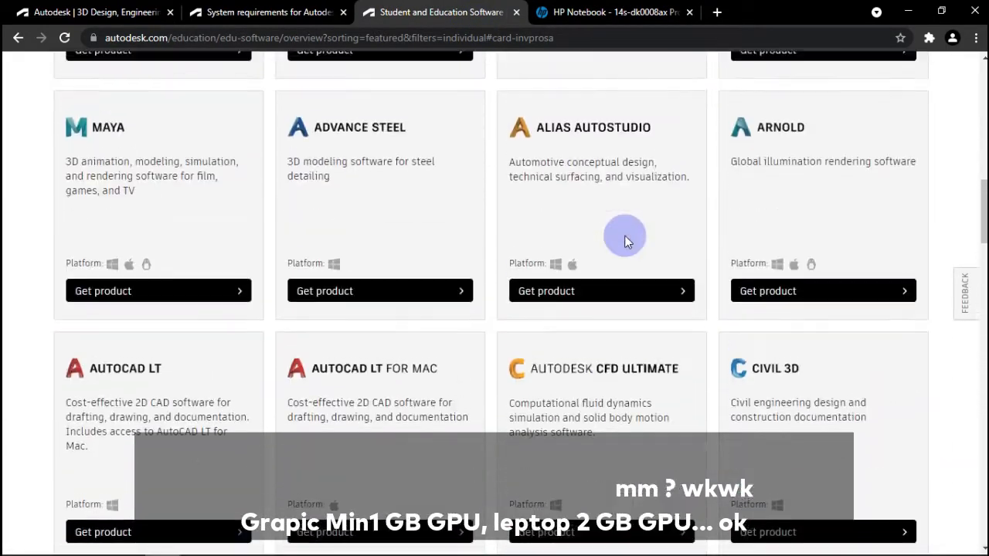
pyautogui.scroll(4, 626, 239)
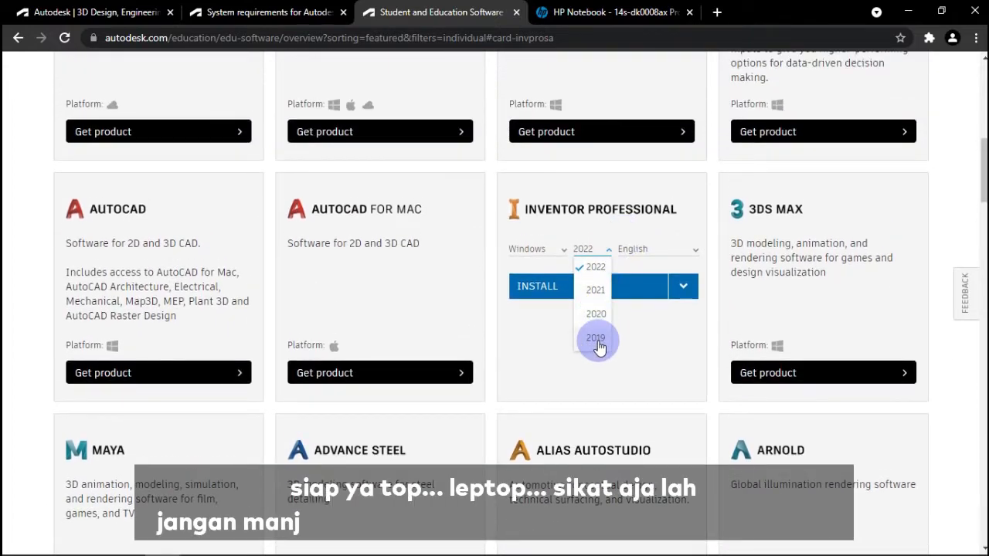
pyautogui.click(599, 340)
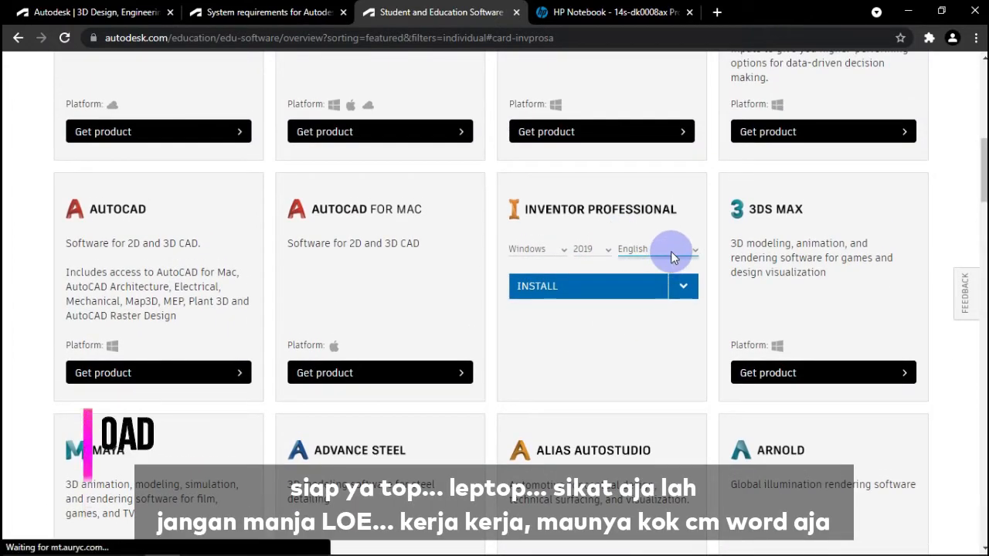
# Keep English as the Inventor Professional download language and show the choice between installing and downloading
pyautogui.click(671, 253)
pyautogui.scroll(-5, 666, 291)
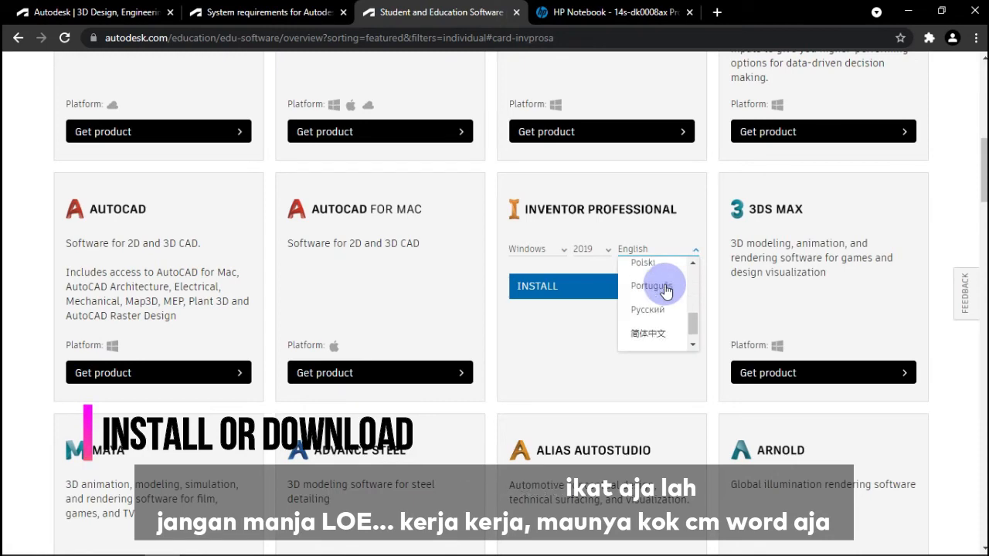
pyautogui.scroll(6, 665, 290)
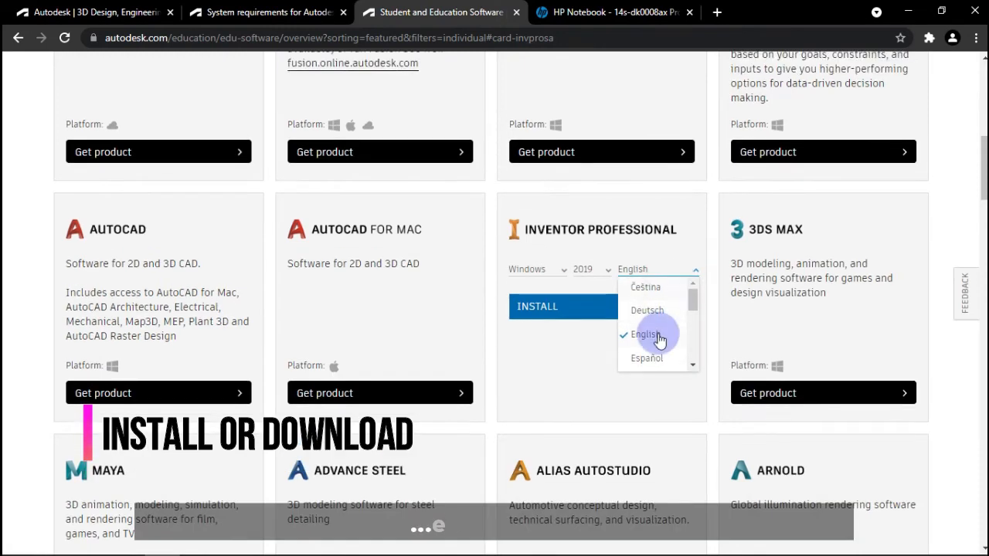
pyautogui.click(651, 336)
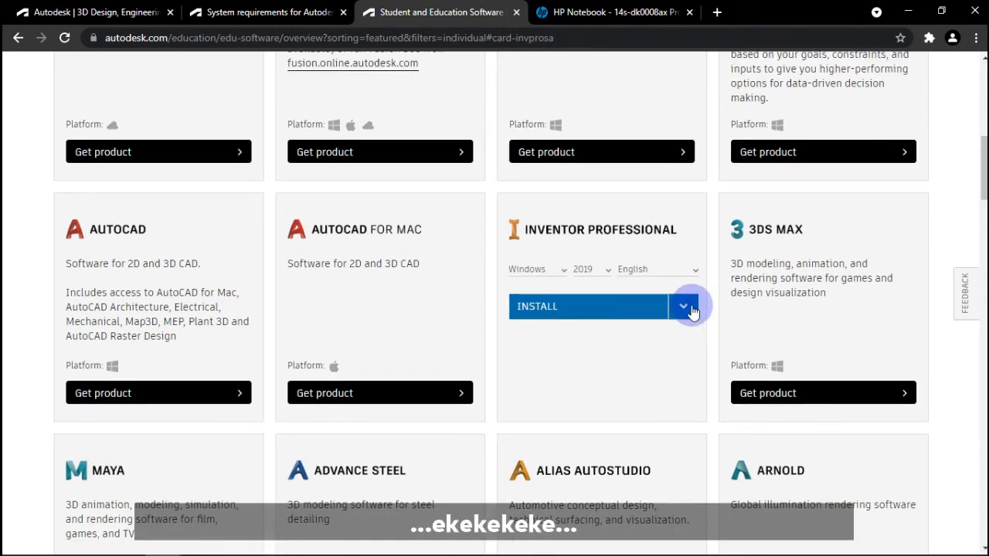
pyautogui.click(684, 307)
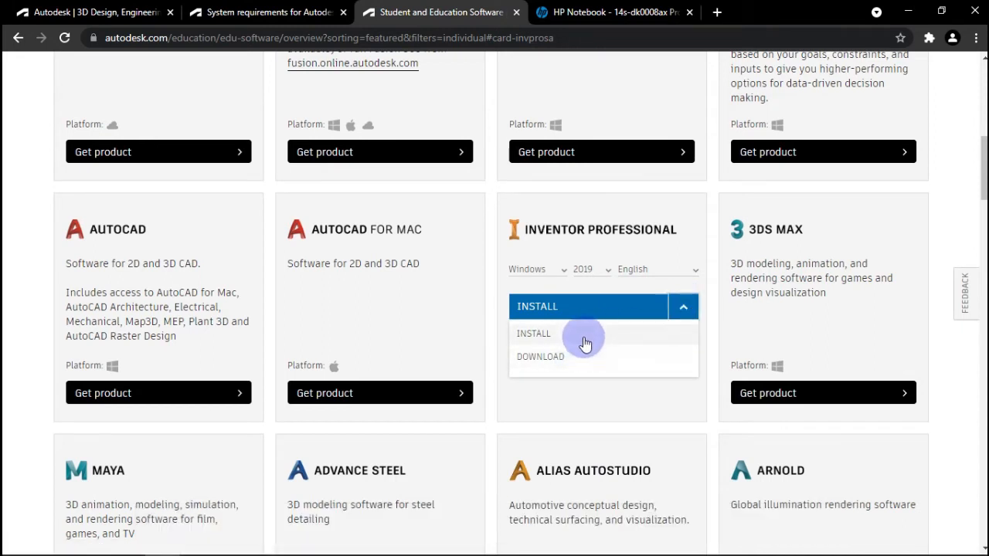
pyautogui.click(551, 396)
pyautogui.scroll(-1, 749, 139)
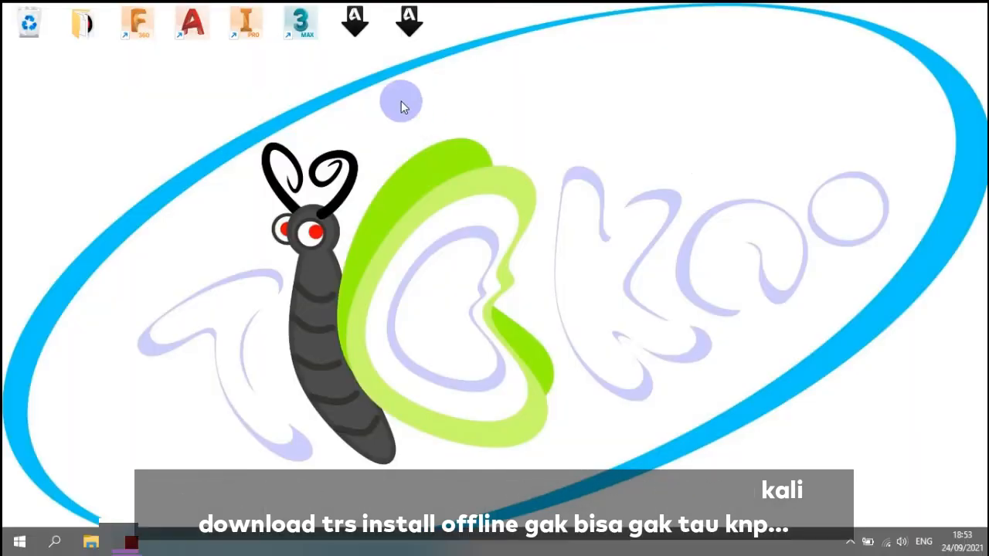
# Run the Inventor 2019 installer from the desktop to view its installation configuration, and cancel the installation
pyautogui.click(355, 29)
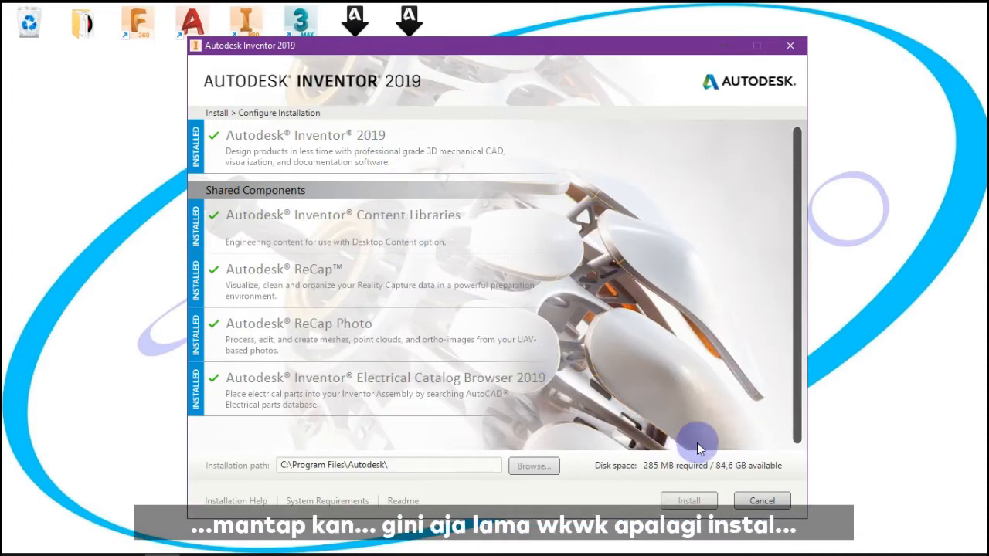
pyautogui.click(762, 501)
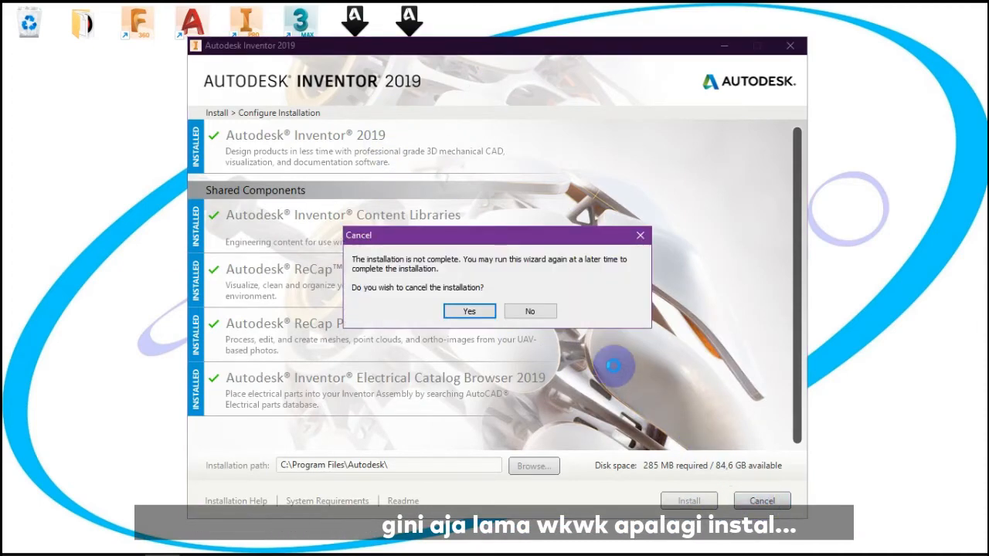
pyautogui.click(469, 311)
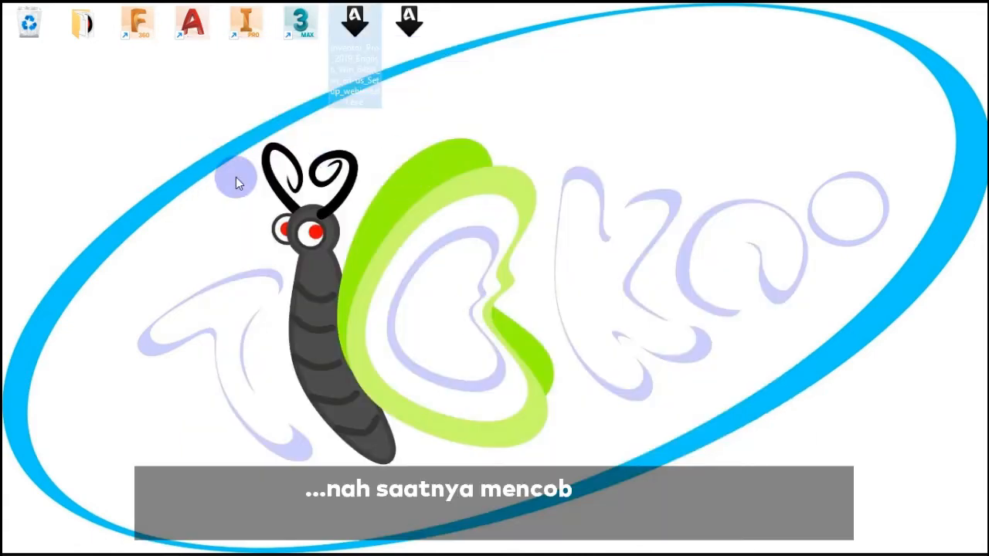
# Launch Inventor Professional 2019 and check the measurement units and drawing standard of the default template
pyautogui.click(262, 35)
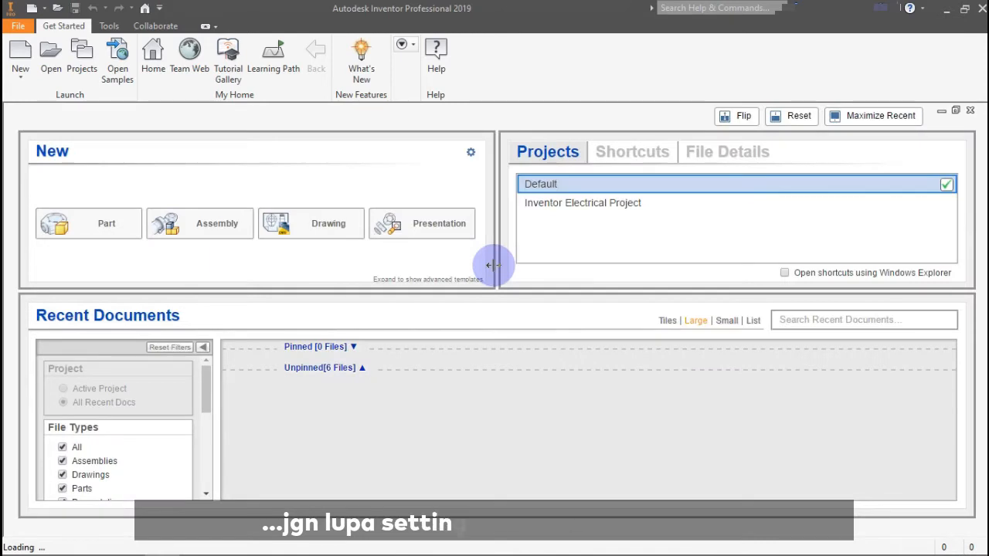
pyautogui.click(470, 152)
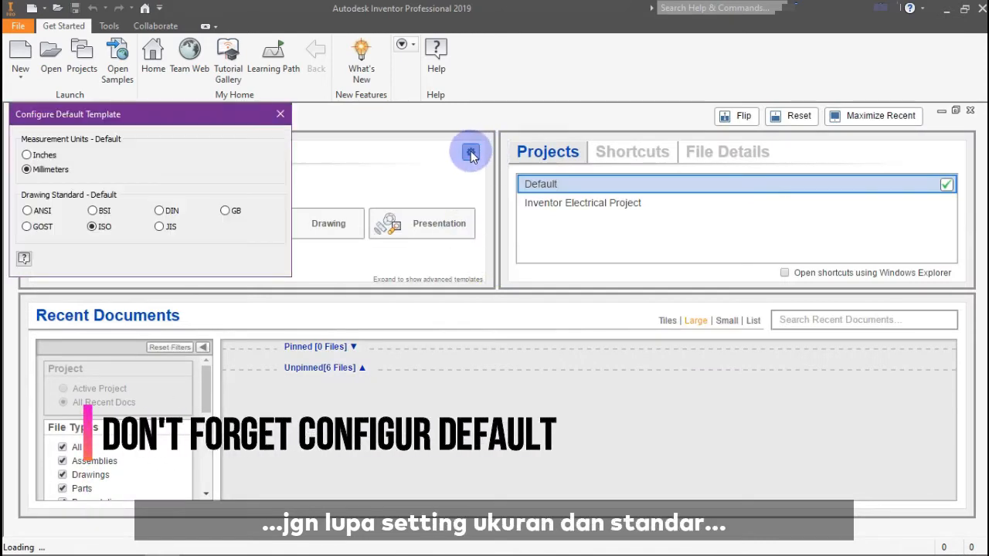
pyautogui.click(280, 114)
# Create a new part and sketch a circle centred on the origin of the XY plane
pyautogui.click(112, 230)
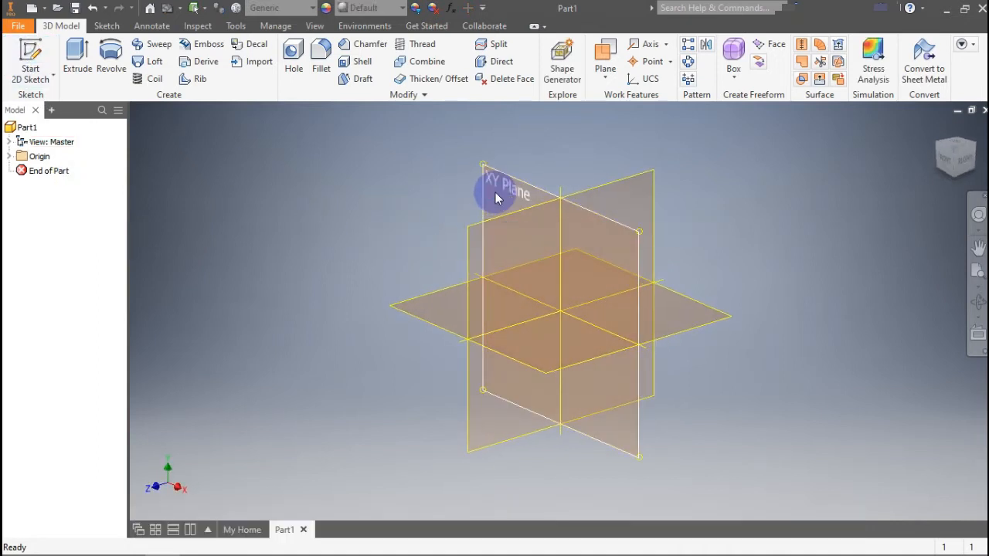
pyautogui.click(496, 193)
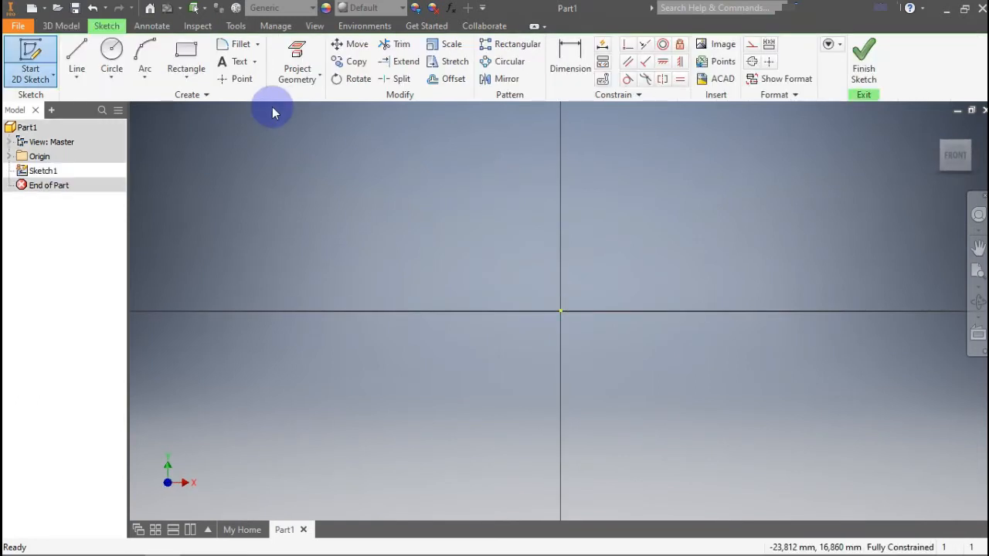
pyautogui.click(111, 49)
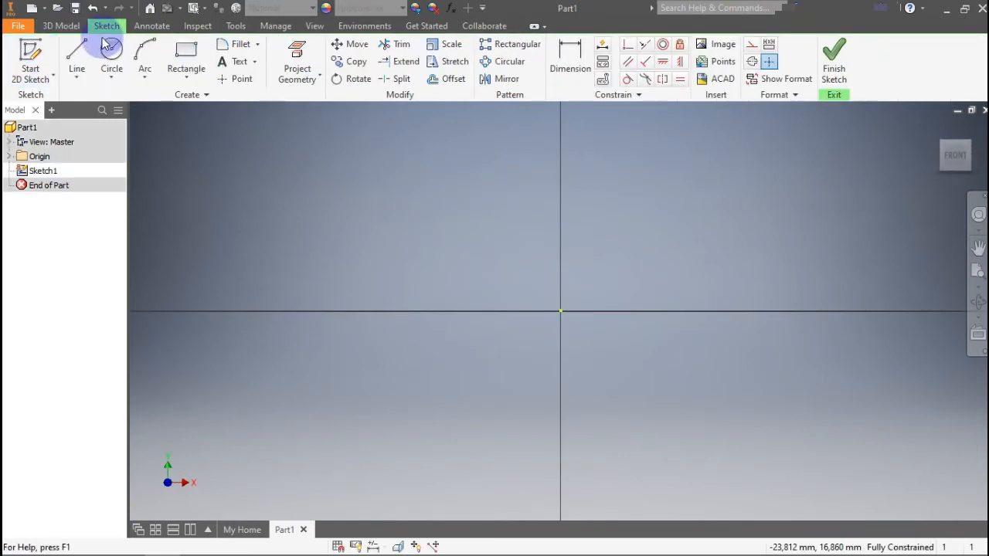
pyautogui.click(559, 312)
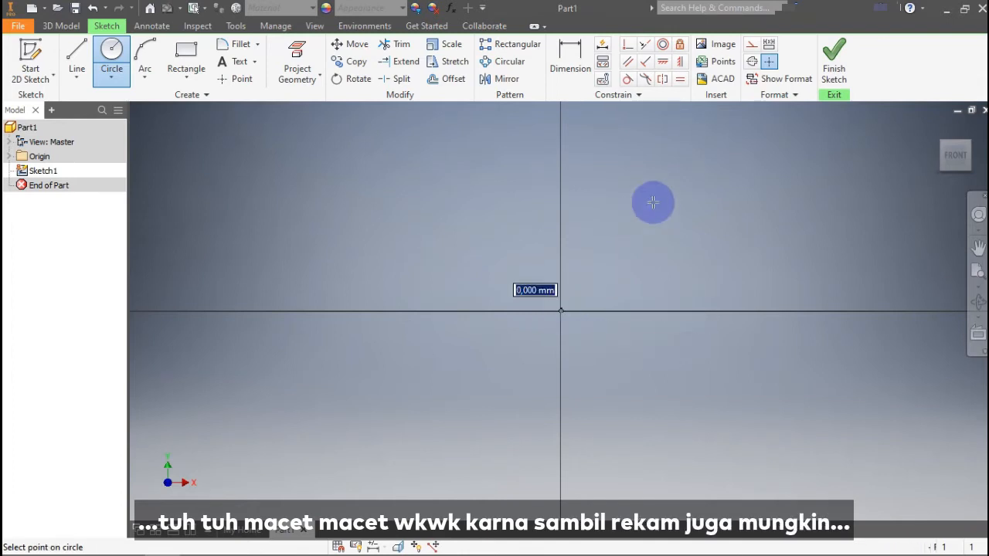
pyautogui.click(634, 236)
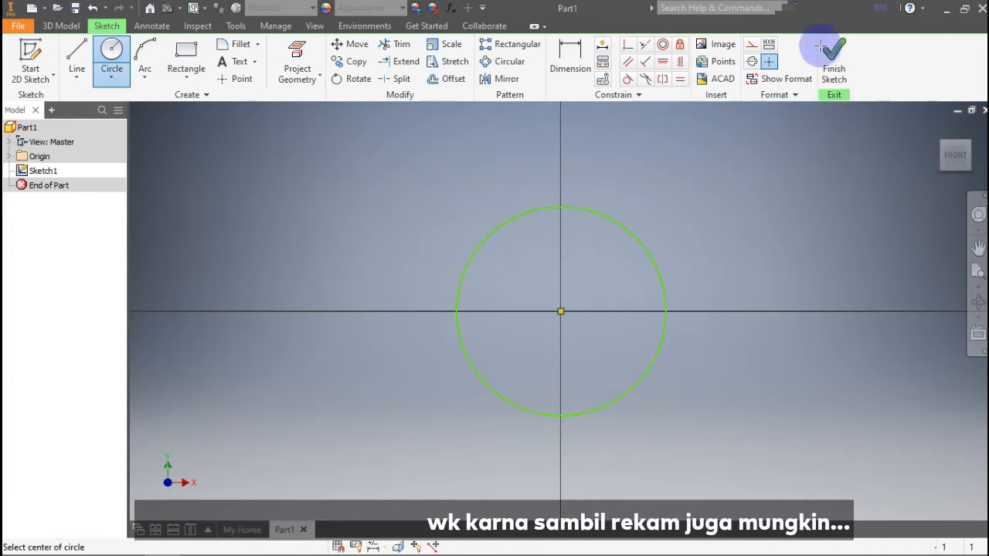
pyautogui.click(833, 68)
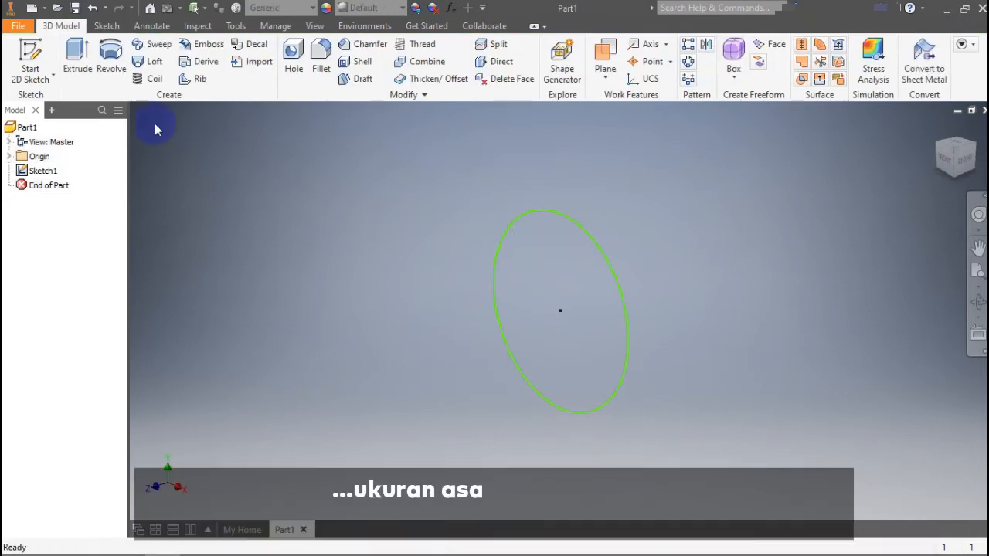
# Try extruding the circle 100 mm symmetrically about the sketch plane after comparing the direction options, and undo the extrusion
pyautogui.click(77, 56)
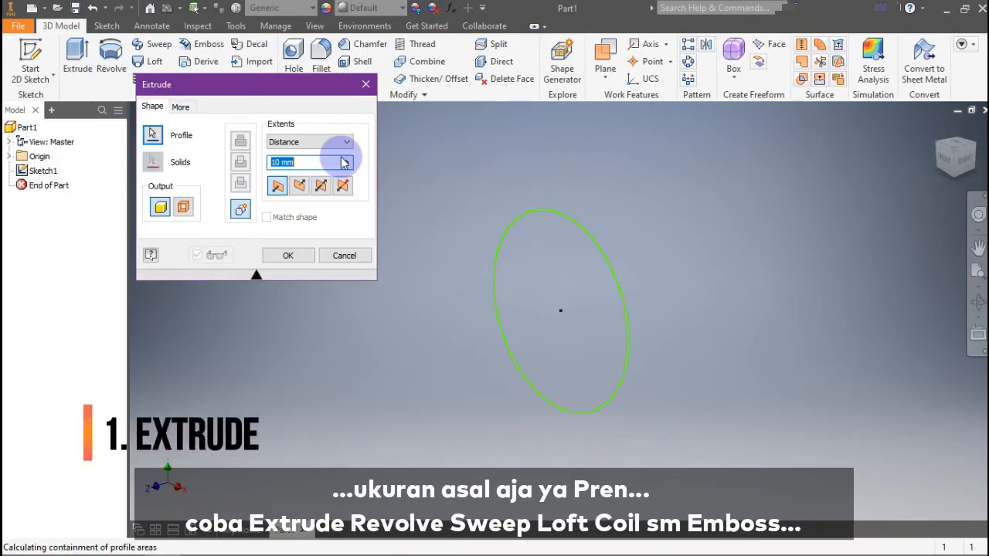
pyautogui.write('100')
pyautogui.click(464, 266)
pyautogui.click(298, 185)
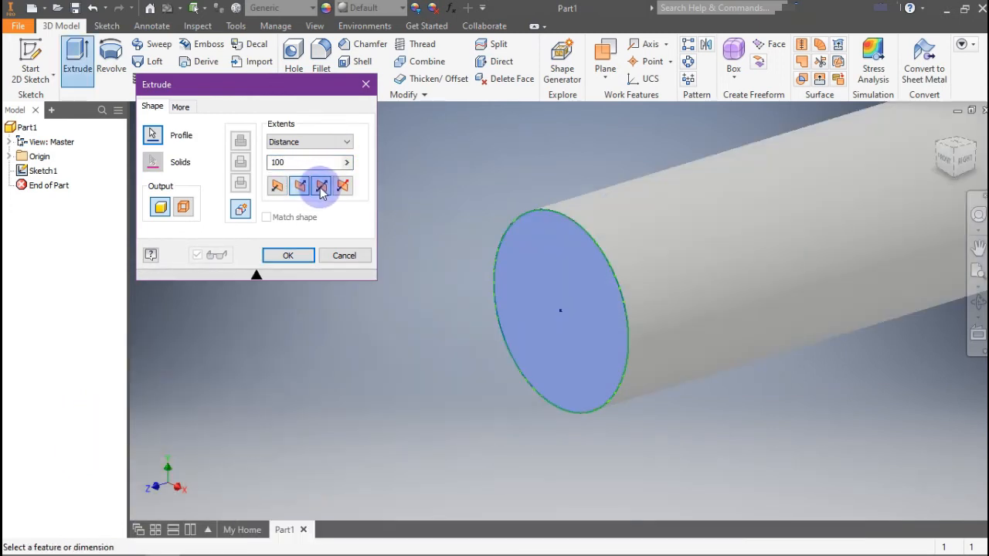
pyautogui.click(321, 186)
pyautogui.click(344, 187)
pyautogui.click(276, 186)
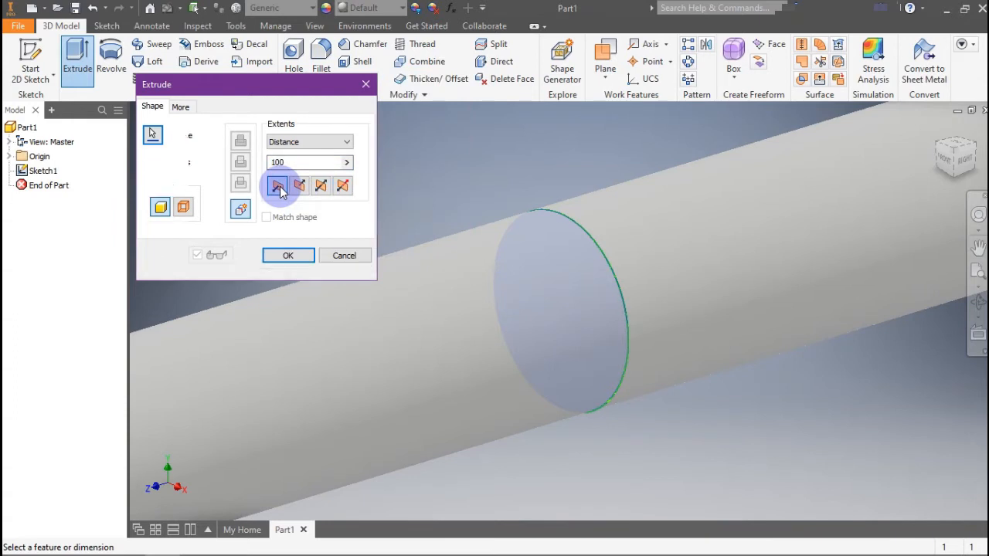
pyautogui.click(300, 186)
pyautogui.click(321, 185)
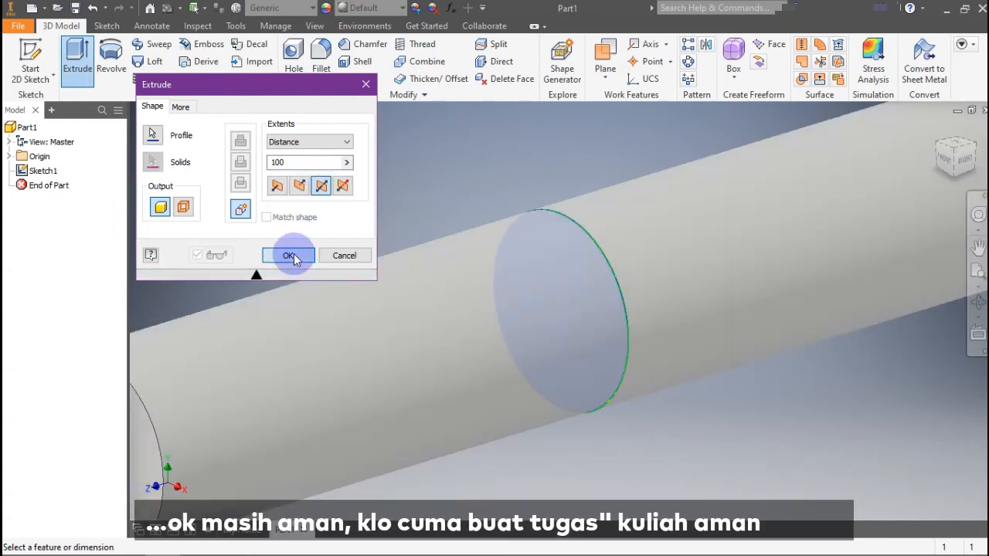
pyautogui.press('Return')
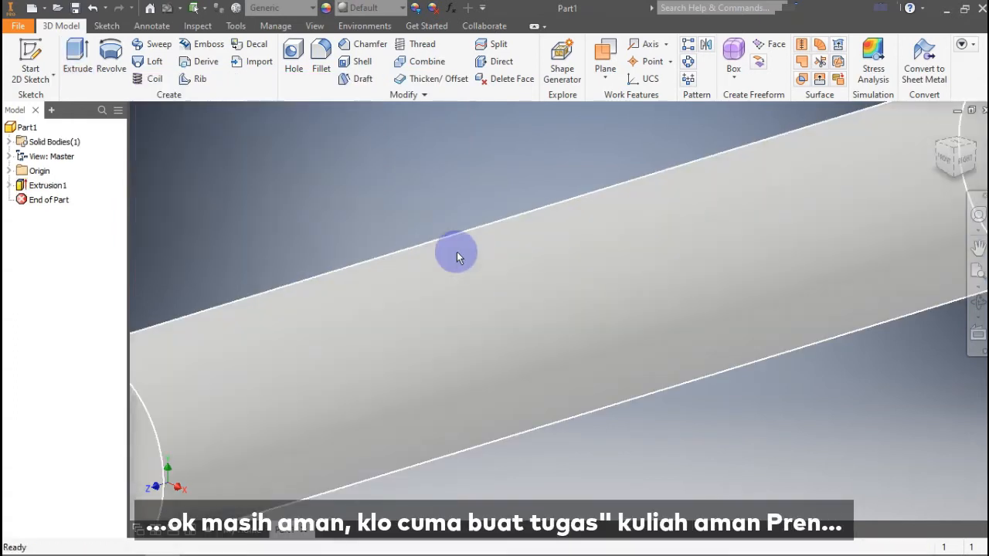
pyautogui.click(92, 8)
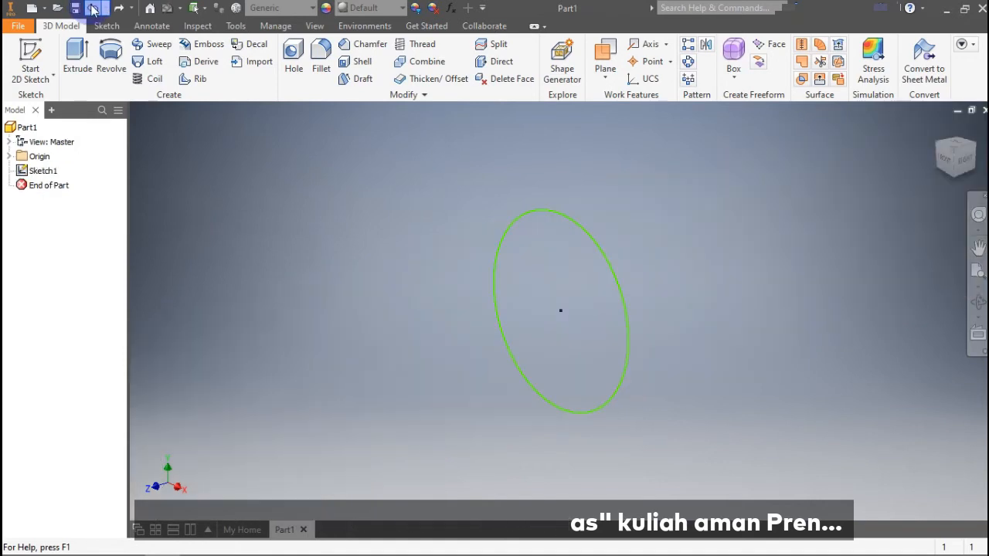
# Return to editing the circle's sketch, draw a separate vertical line to the left of the circle, and finish the sketch
pyautogui.click(91, 8)
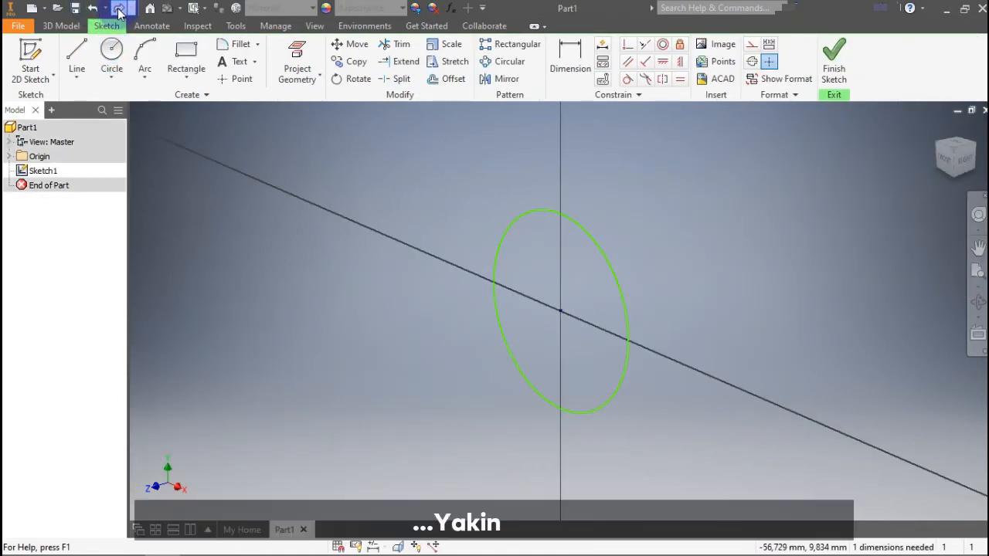
pyautogui.click(944, 167)
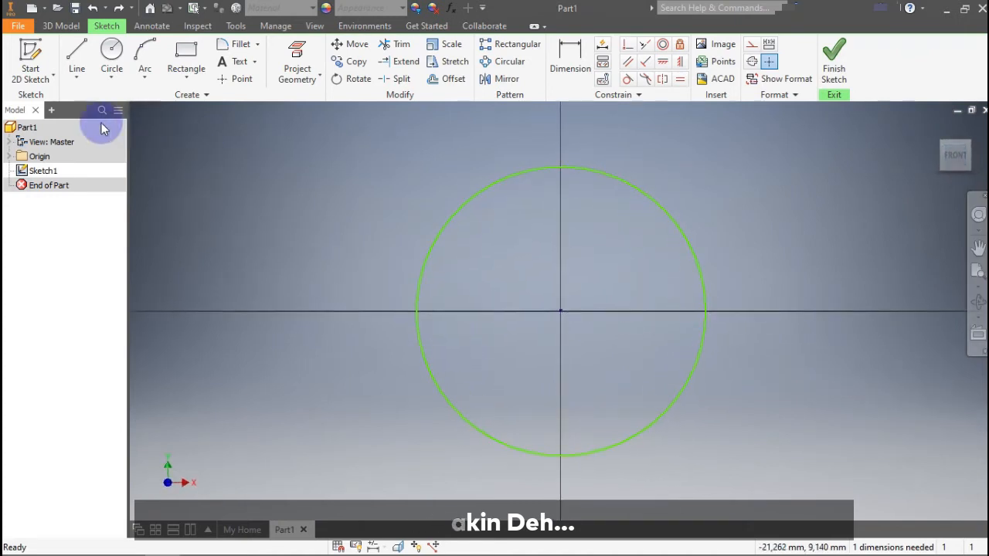
pyautogui.scroll(3, 274, 192)
pyautogui.scroll(2, 273, 192)
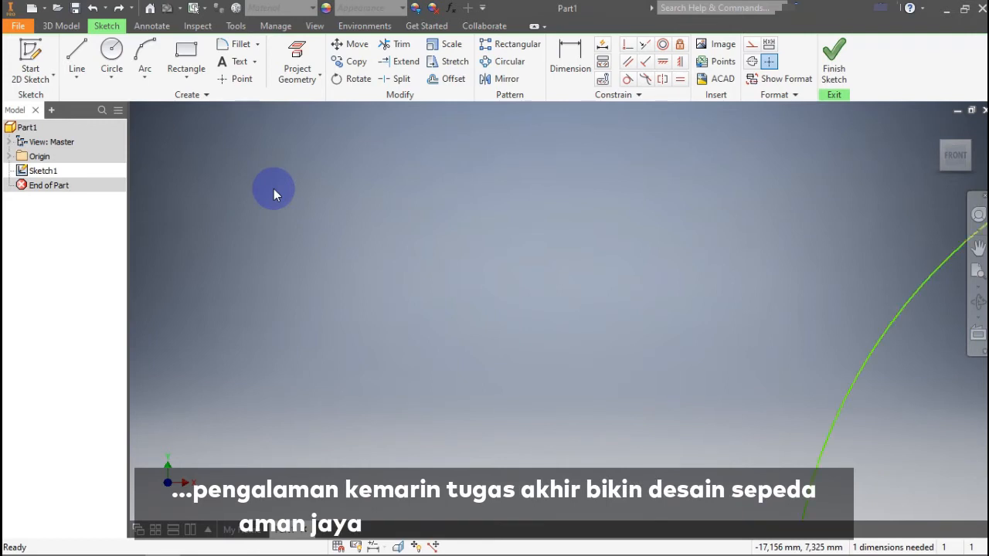
pyautogui.scroll(-4, 273, 188)
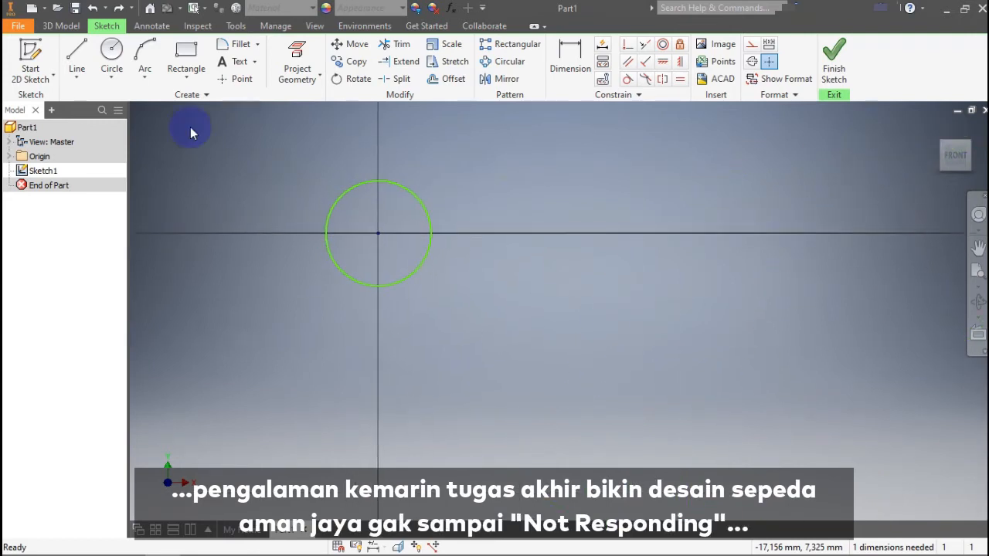
pyautogui.click(76, 61)
pyautogui.click(219, 187)
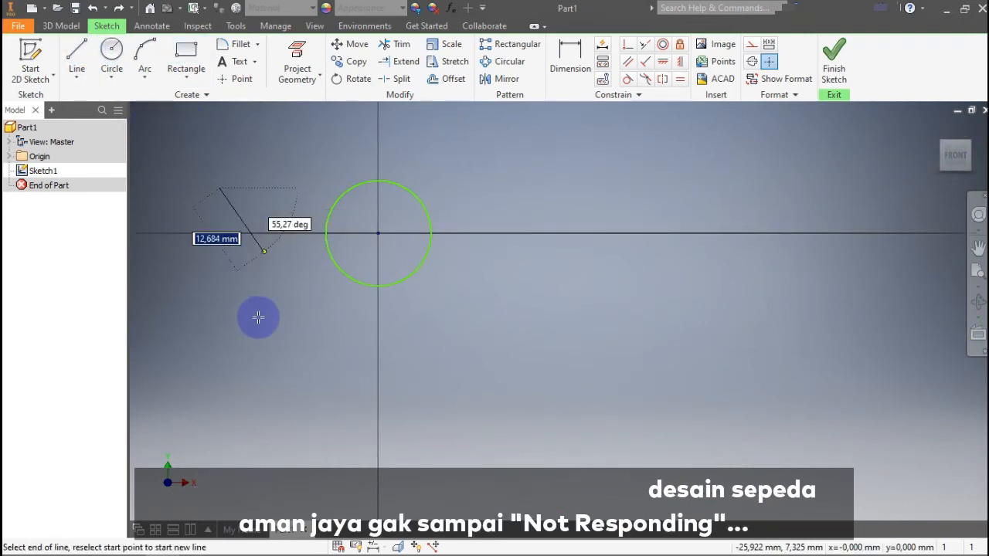
pyautogui.click(219, 296)
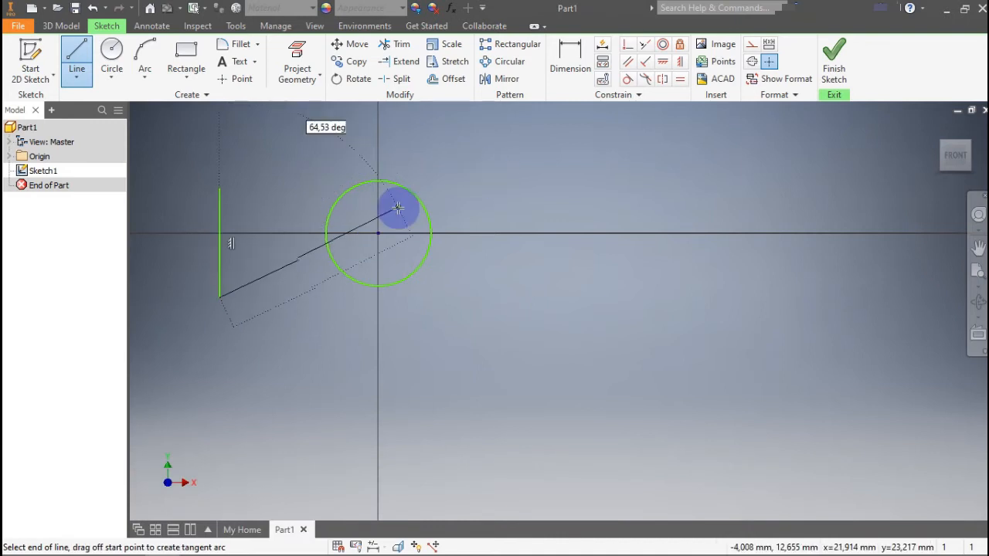
pyautogui.press('Escape')
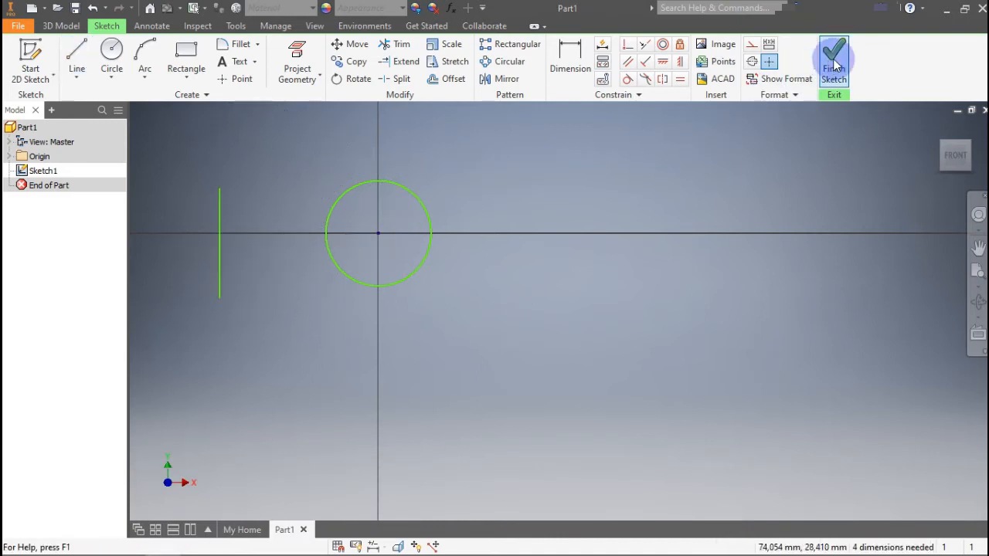
pyautogui.click(833, 58)
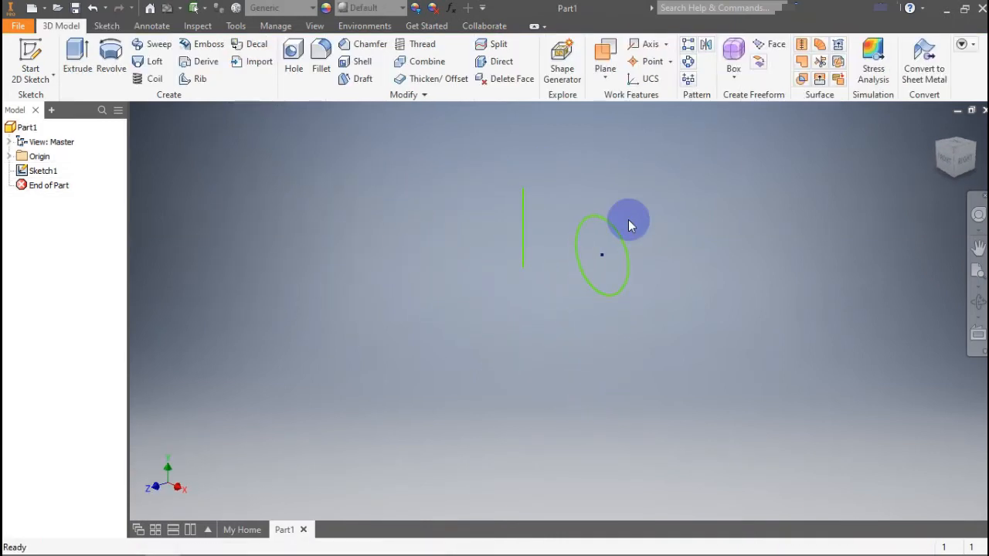
# Try revolving the circle a full turn around the vertical line, comparing surface and solid output before choosing solid
pyautogui.click(124, 69)
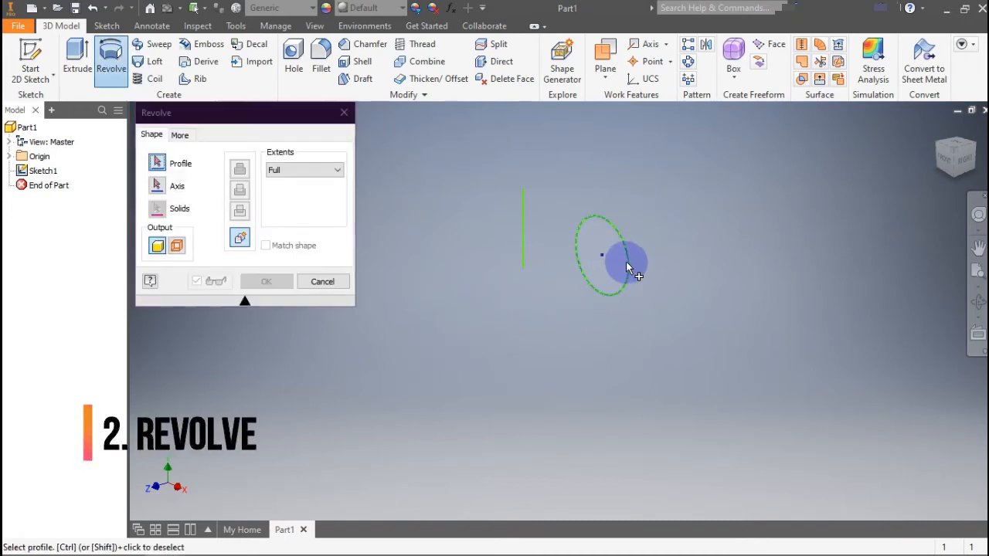
pyautogui.click(155, 185)
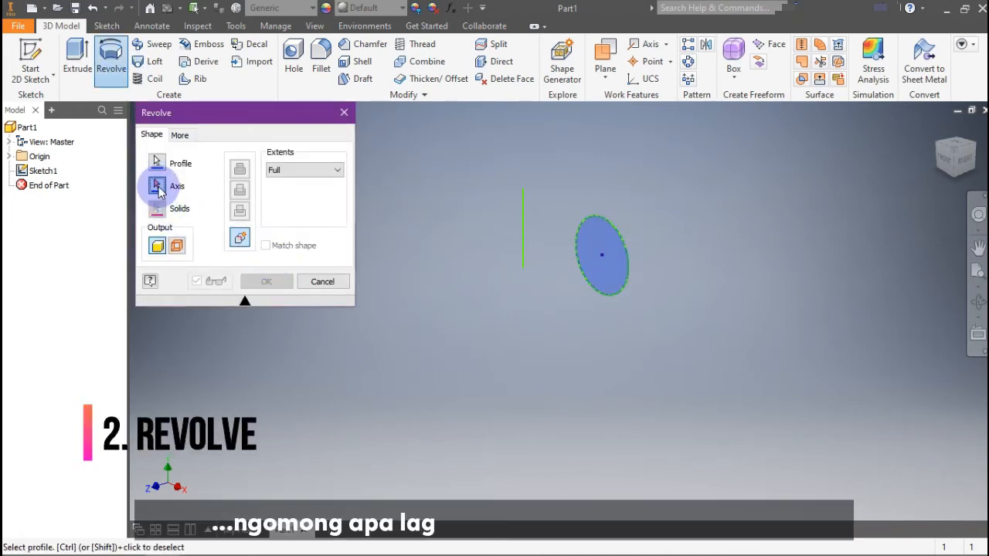
pyautogui.click(524, 230)
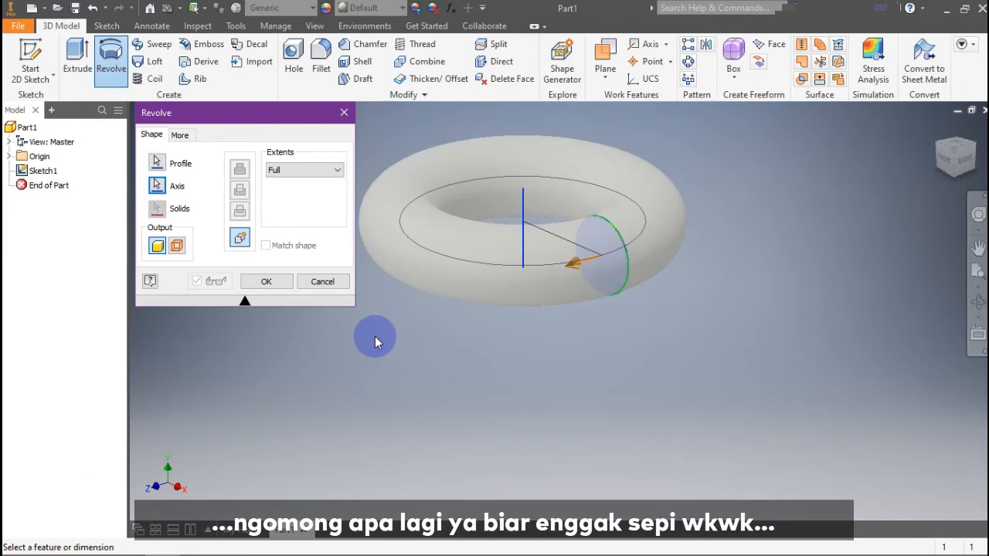
pyautogui.click(174, 247)
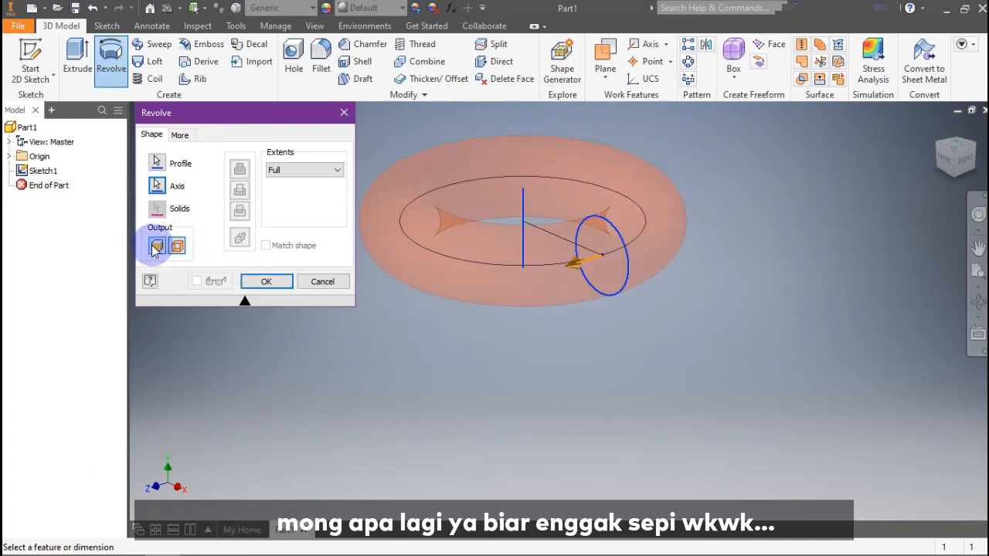
pyautogui.click(156, 247)
pyautogui.click(180, 247)
pyautogui.click(156, 245)
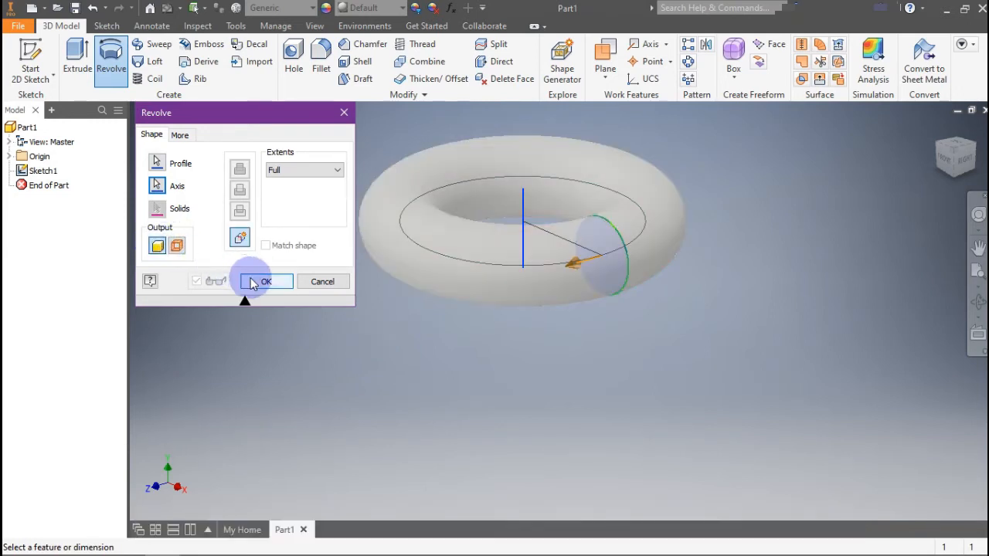
pyautogui.click(256, 282)
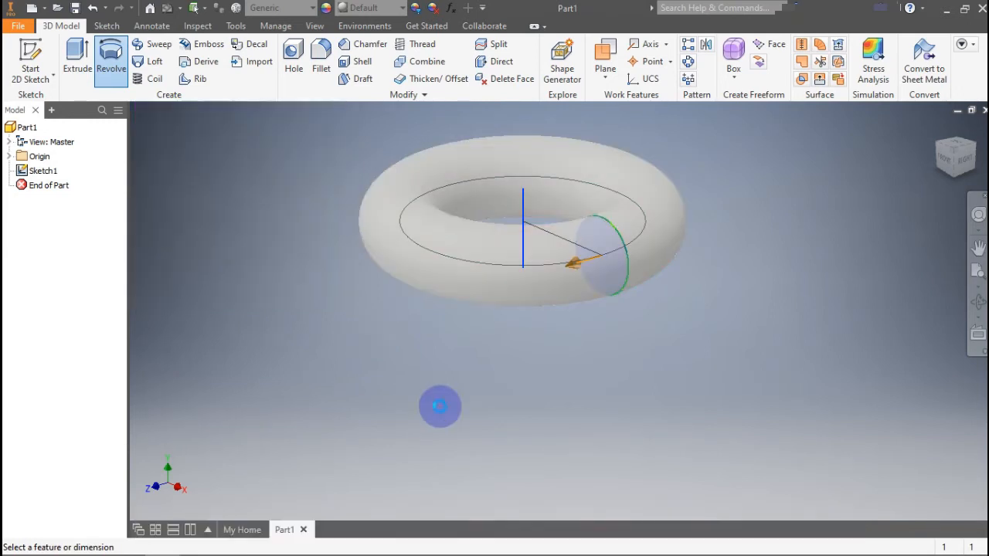
# Undo the revolve, keeping the finished sketch with the circle and the vertical line
pyautogui.click(92, 8)
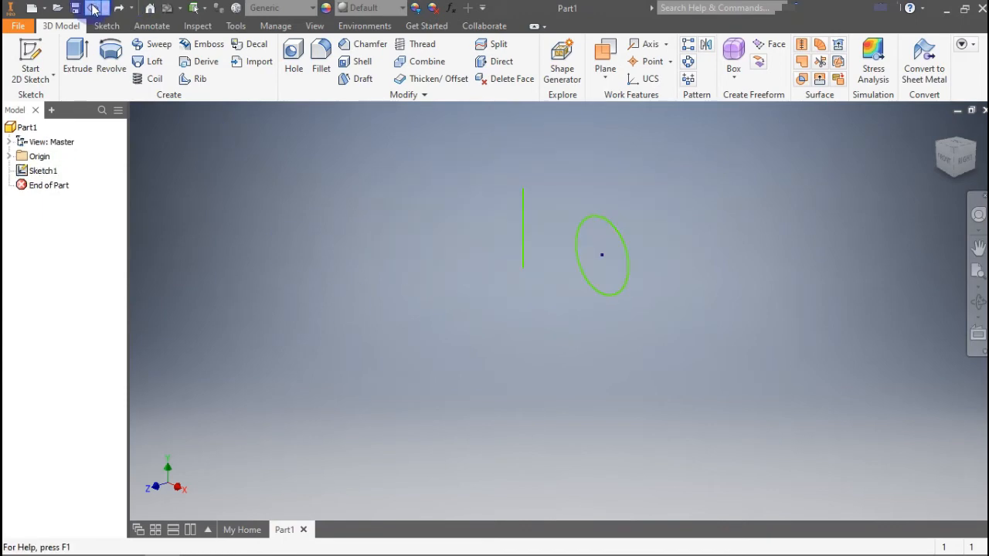
pyautogui.click(92, 8)
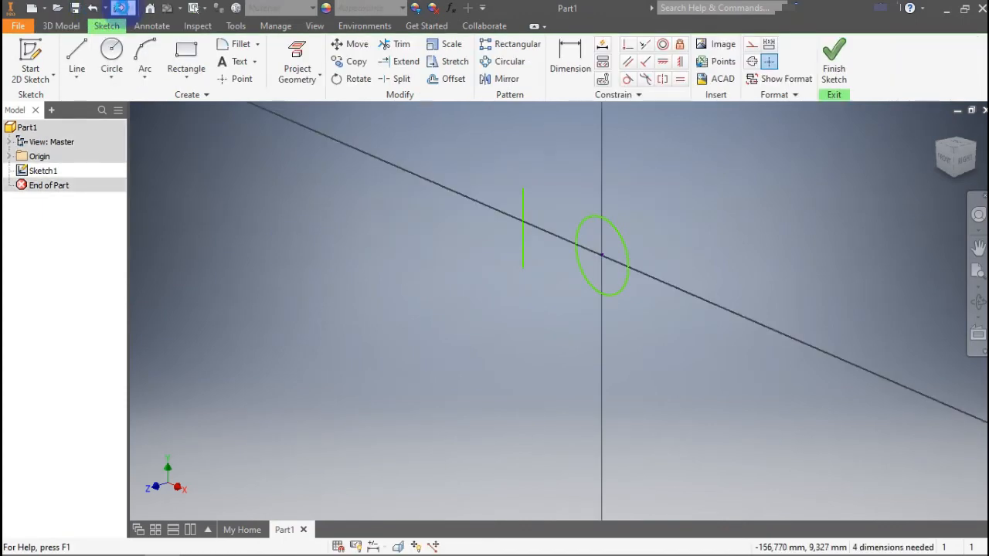
pyautogui.click(118, 7)
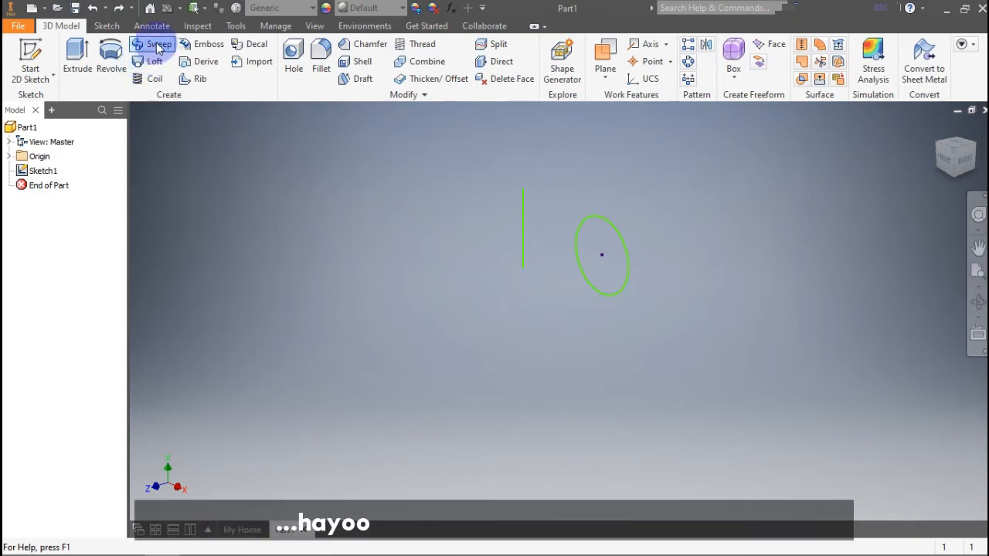
# Sketch an open three-segment zigzag path on the YZ plane, starting with a horizontal segment about 23.5 mm long from the origin, and finish the sketch
pyautogui.click(31, 54)
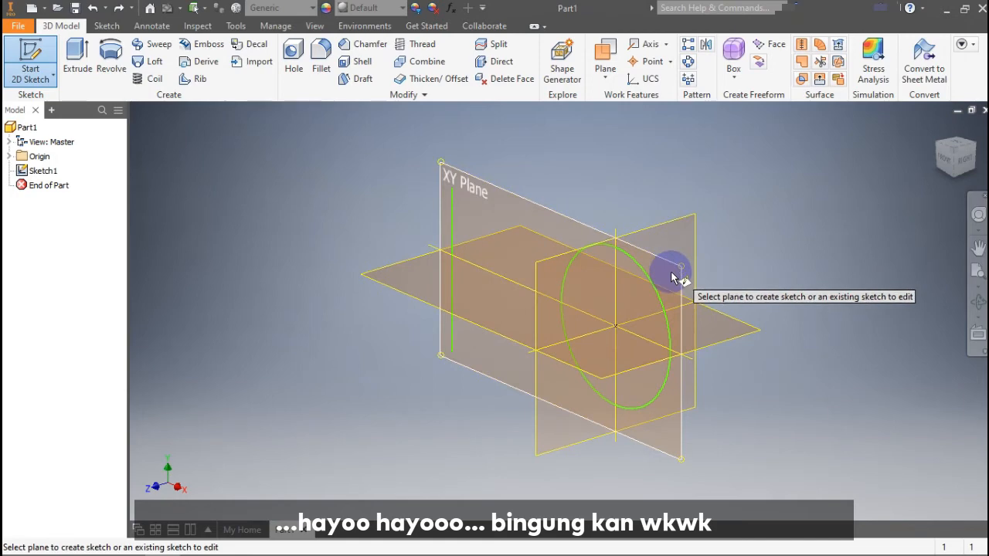
pyautogui.click(678, 253)
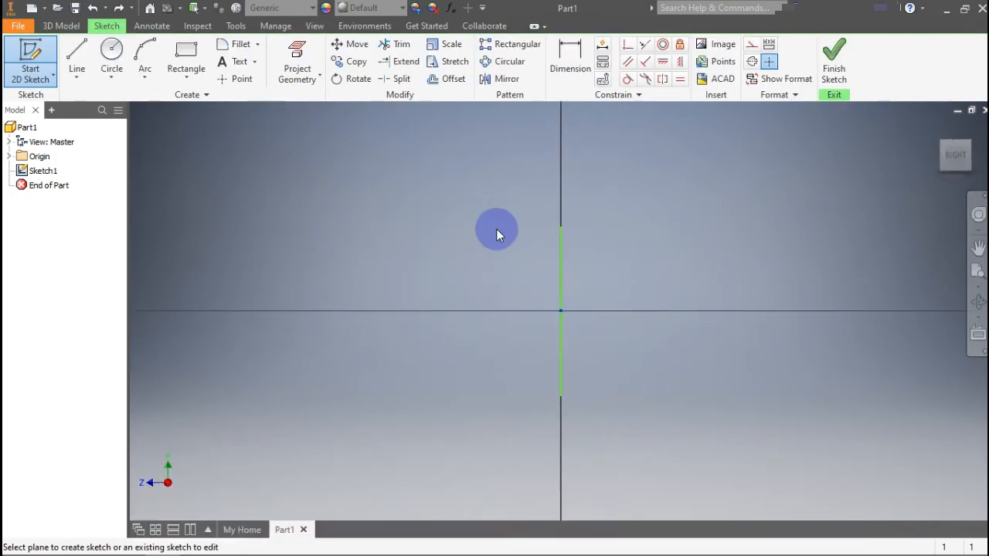
pyautogui.click(87, 54)
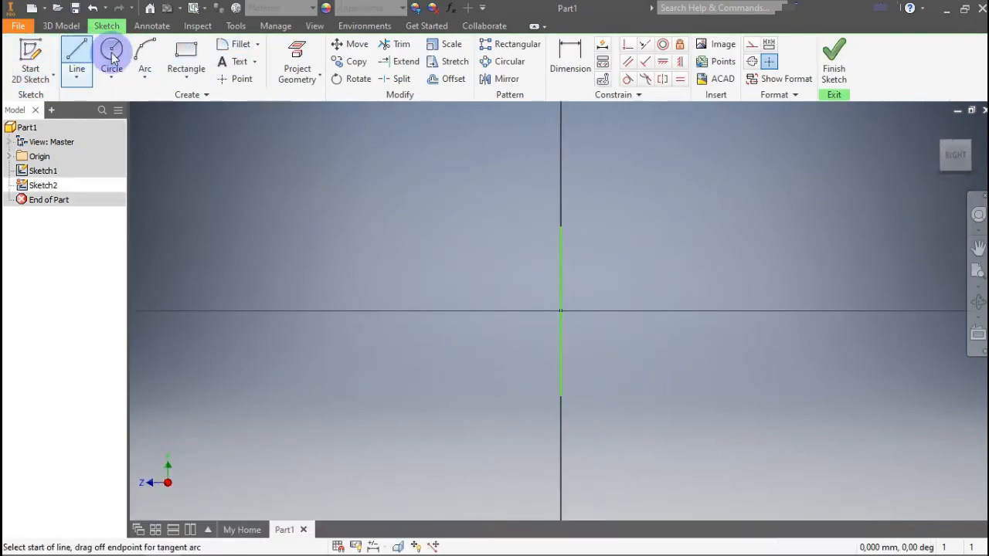
pyautogui.click(561, 310)
pyautogui.click(792, 311)
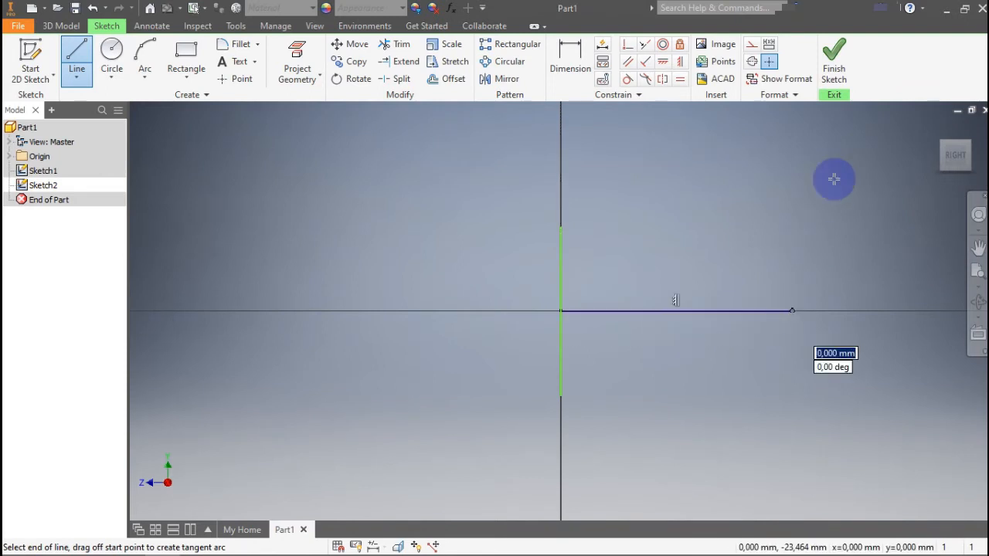
pyautogui.click(870, 180)
pyautogui.click(915, 384)
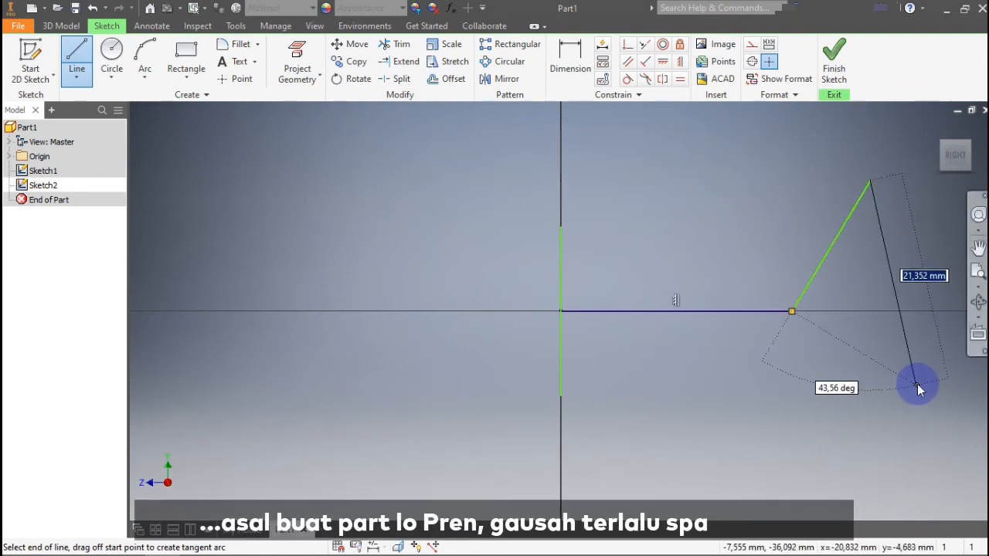
pyautogui.click(846, 52)
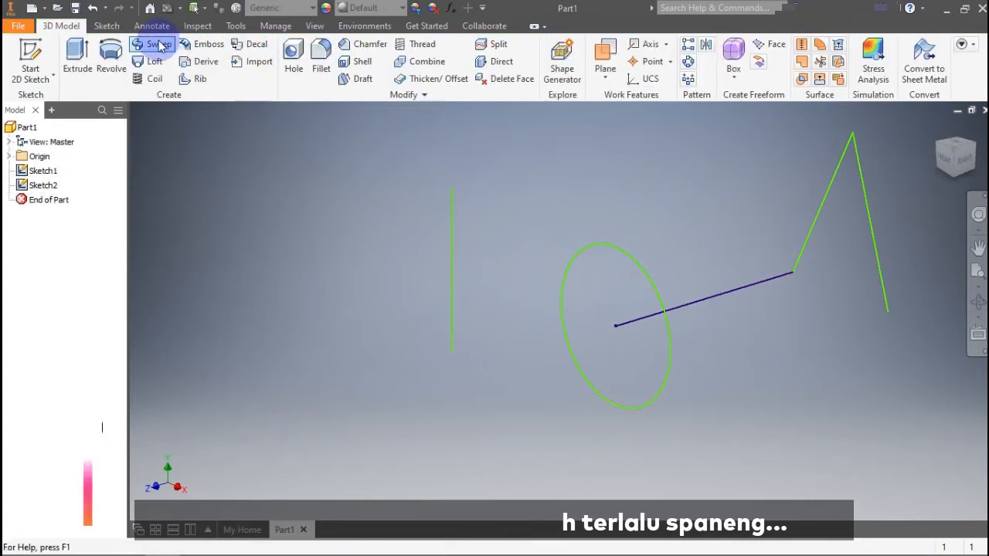
# Set up a solid sweep of the circle along the zigzag path, comparing Path and Parallel orientations and choosing Parallel
pyautogui.click(160, 45)
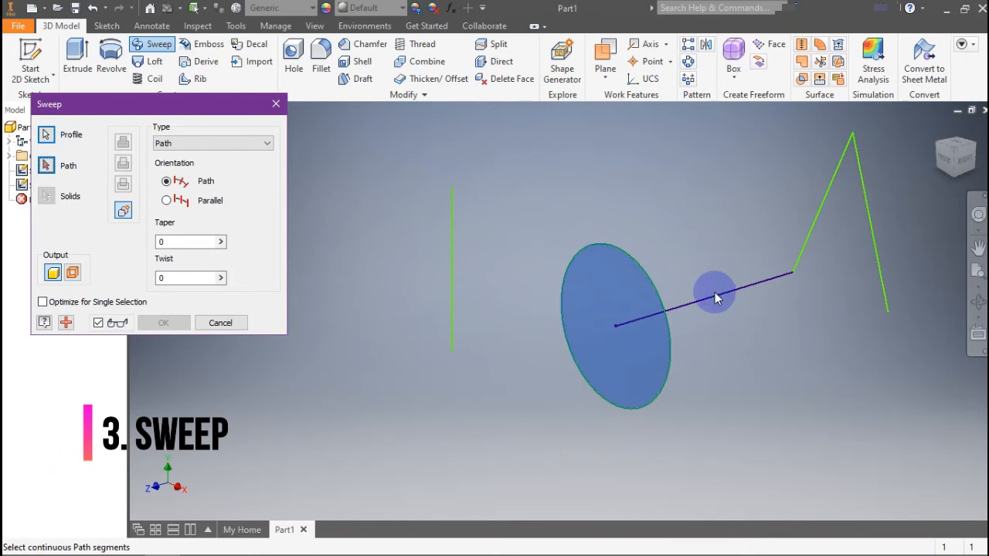
pyautogui.click(797, 278)
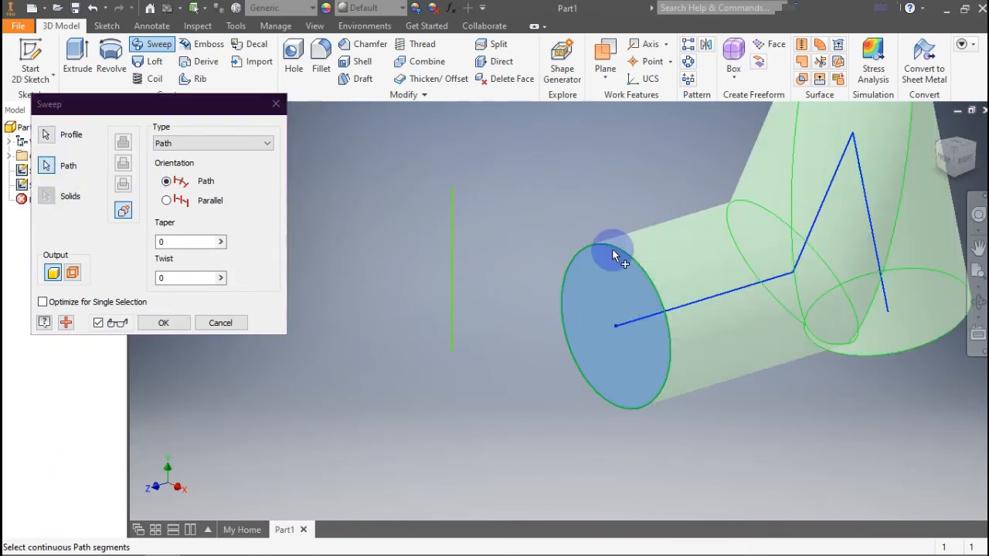
pyautogui.click(167, 201)
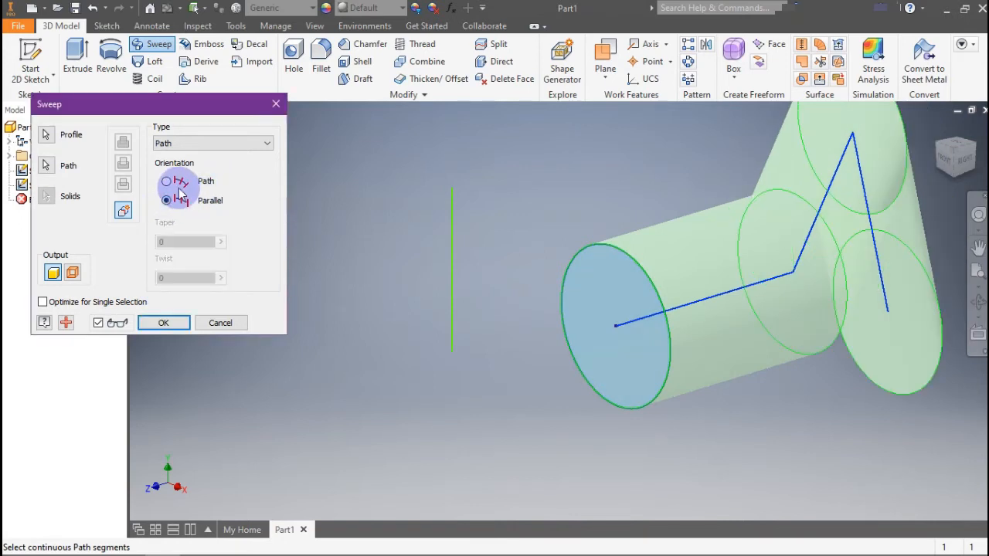
pyautogui.click(166, 181)
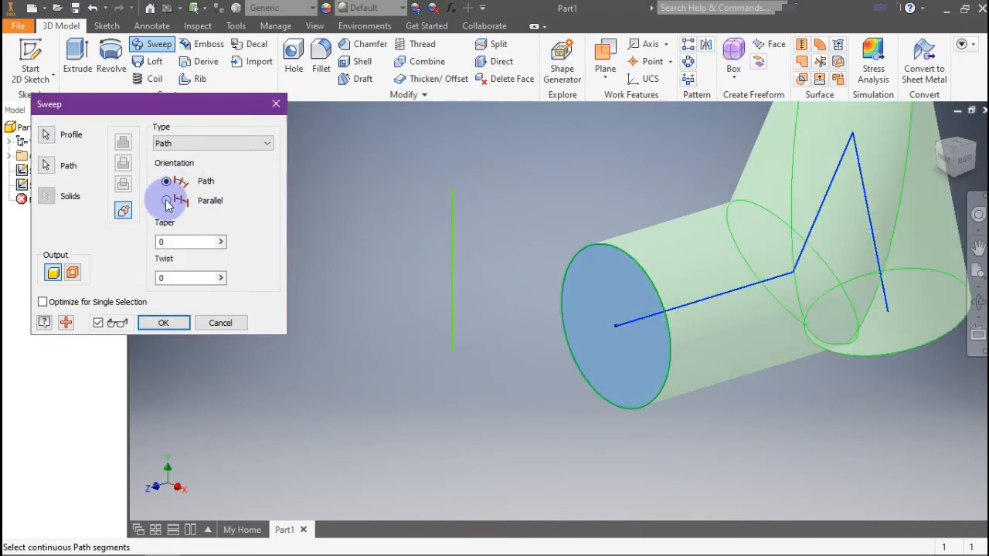
pyautogui.click(166, 200)
# Try the guide rail and guide surface sweep types, create the sweep with the Path type, and undo it
pyautogui.click(221, 144)
pyautogui.click(213, 166)
pyautogui.click(227, 144)
pyautogui.click(240, 145)
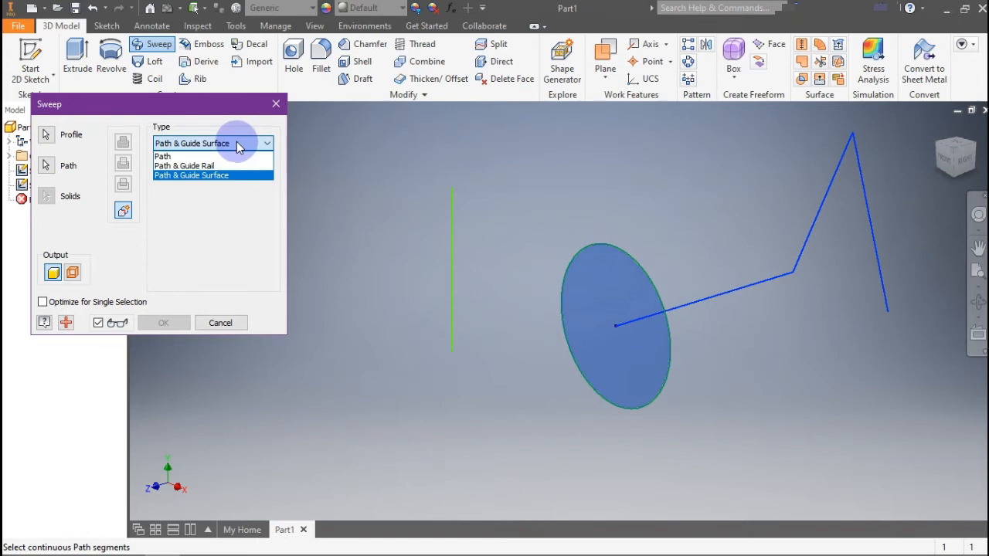
pyautogui.click(201, 152)
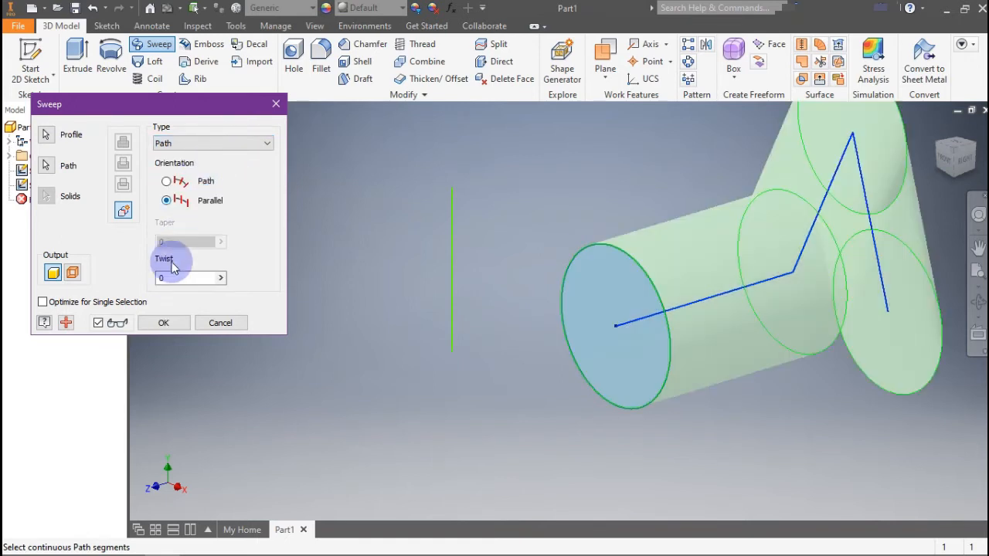
pyautogui.click(164, 323)
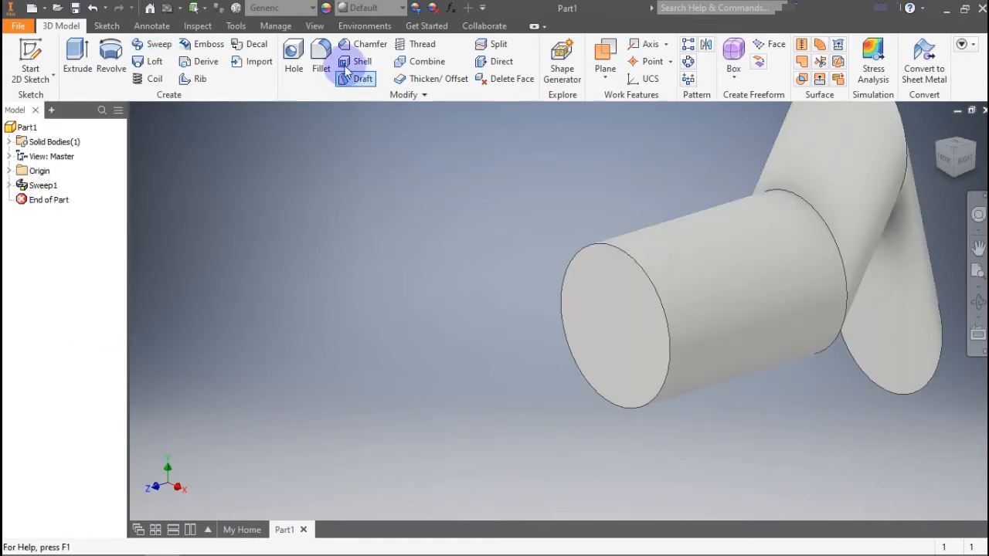
pyautogui.click(93, 9)
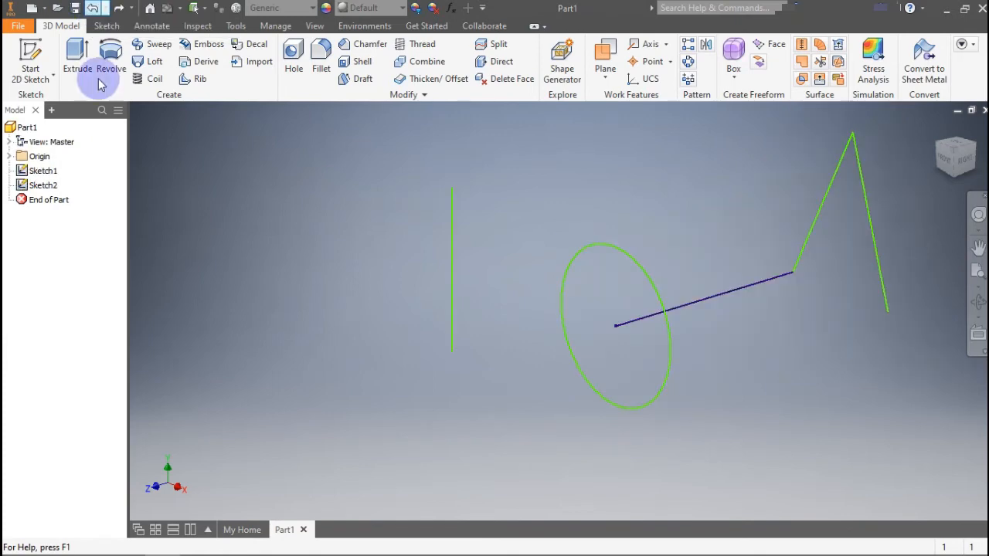
# Start a new sketch on a work plane offset -22.75 mm from the XY plane
pyautogui.click(34, 59)
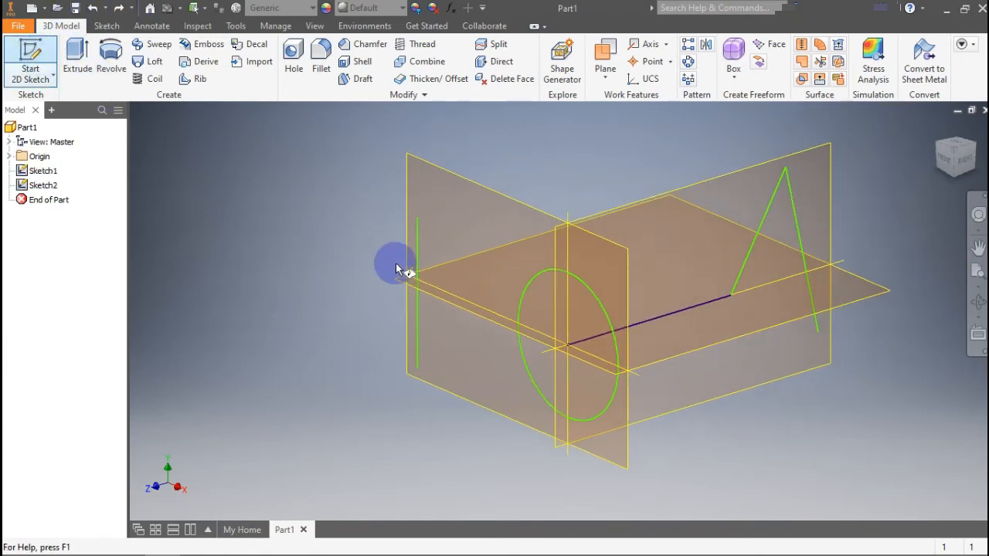
pyautogui.moveTo(533, 309); pyautogui.dragTo(669, 269)
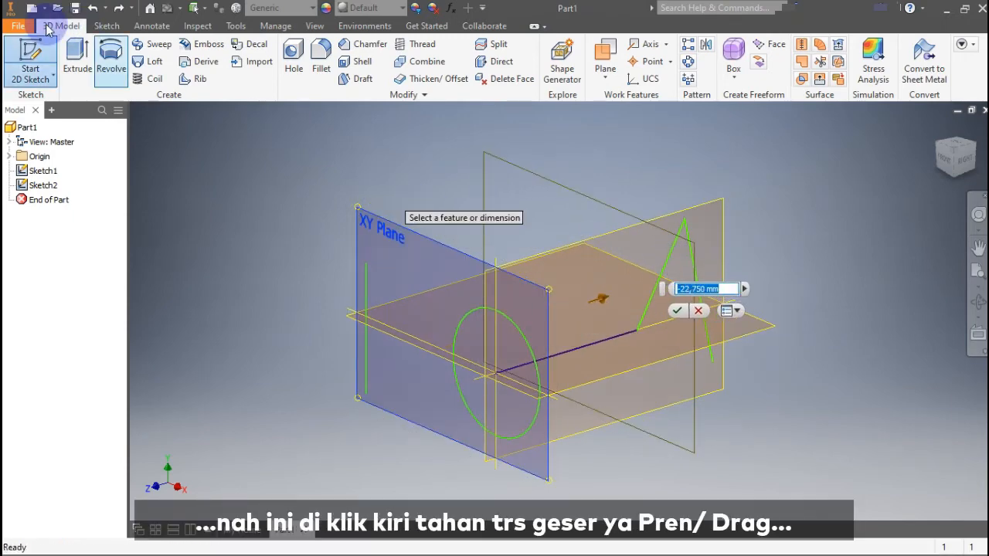
pyautogui.press('Return')
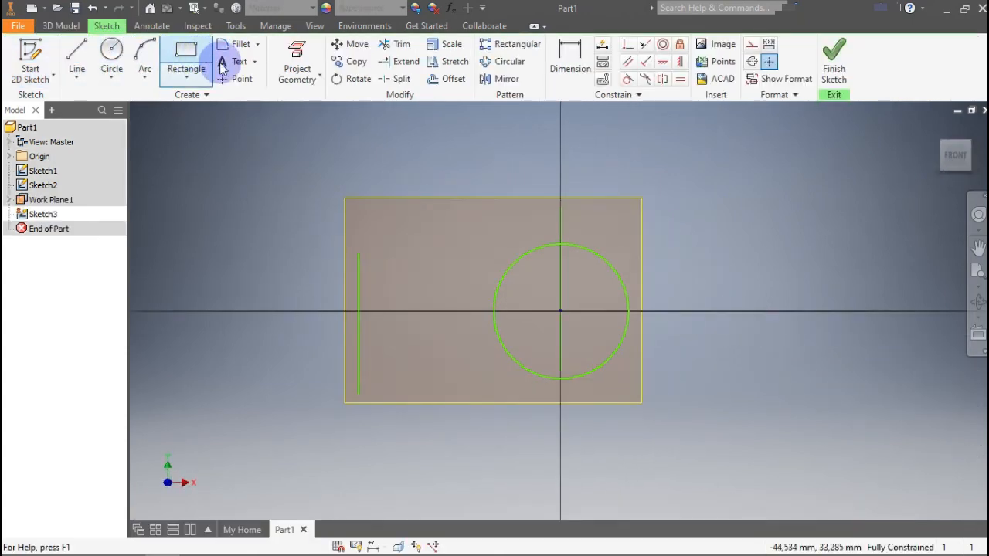
# Draw a small two-point center rectangle up and to the left of the circle on the offset plane, and finish the sketch
pyautogui.click(188, 84)
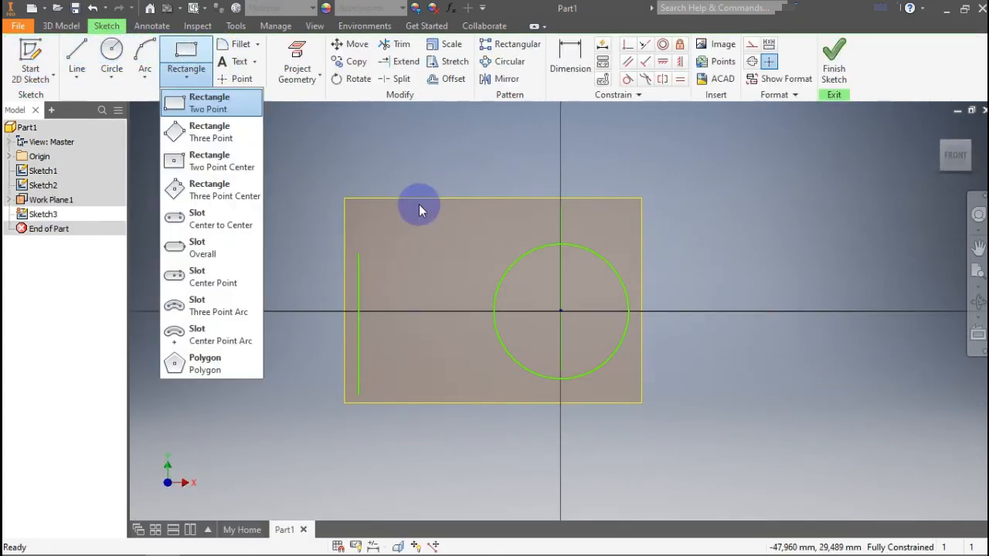
pyautogui.click(208, 167)
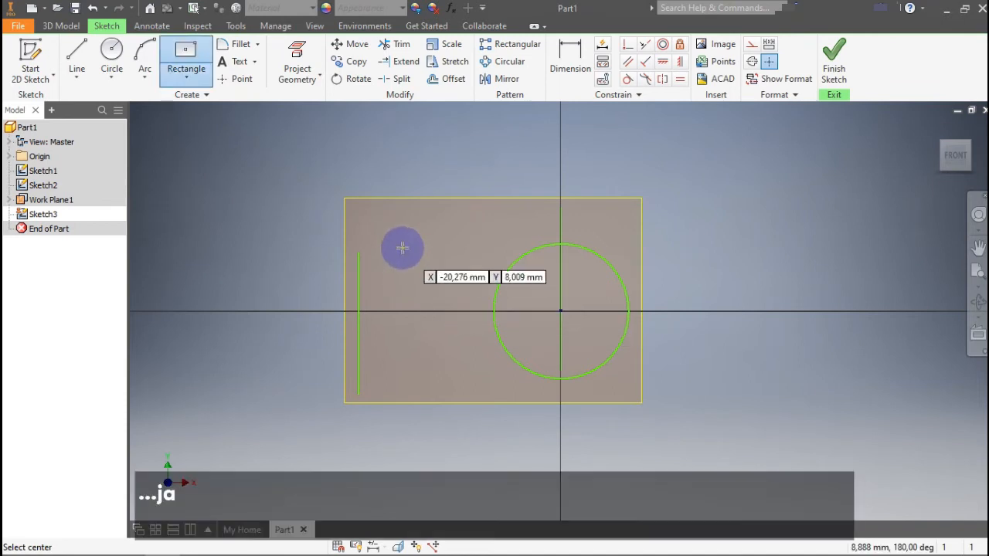
pyautogui.click(402, 247)
pyautogui.press('Escape')
pyautogui.click(833, 58)
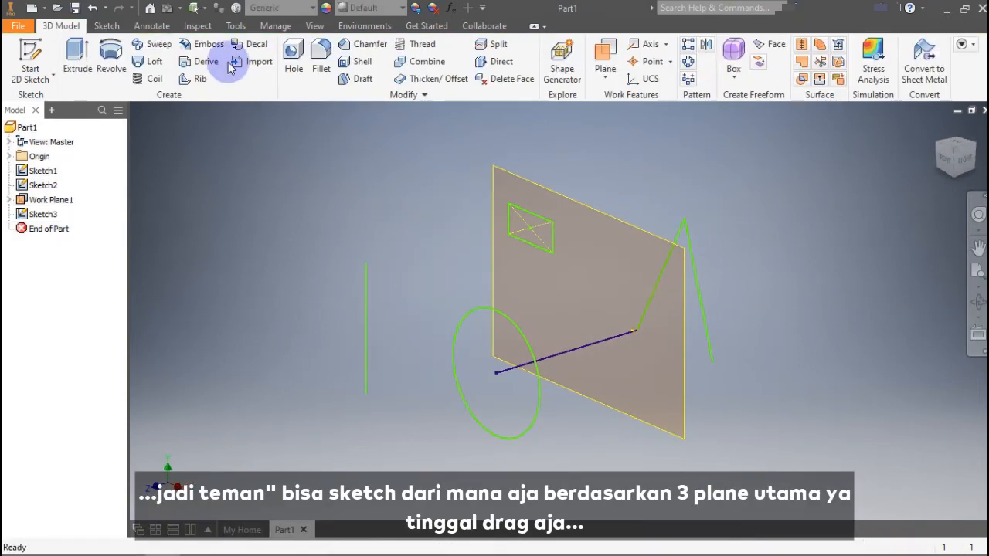
# Loft a solid between the circle and the small rectangle on the offset plane
pyautogui.click(154, 62)
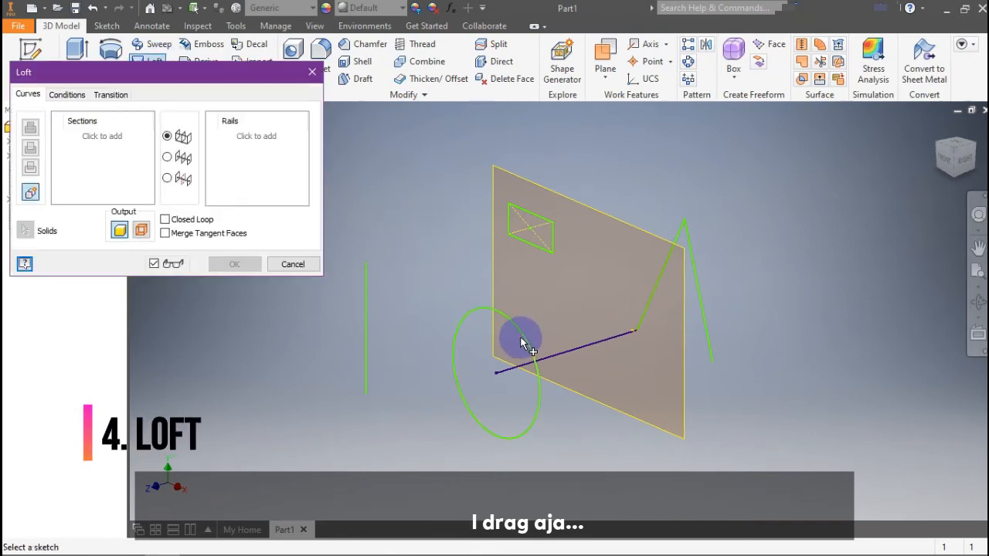
pyautogui.click(522, 337)
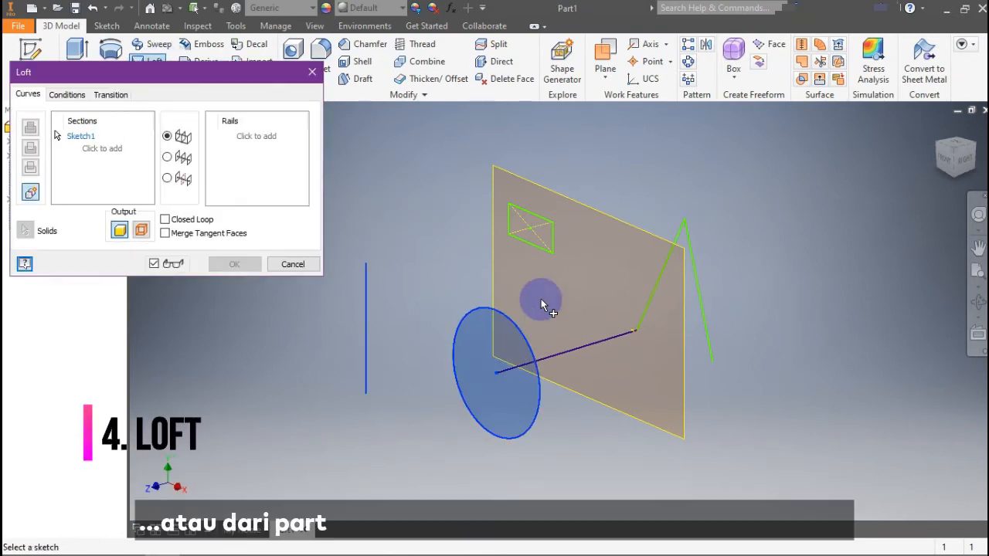
pyautogui.click(549, 242)
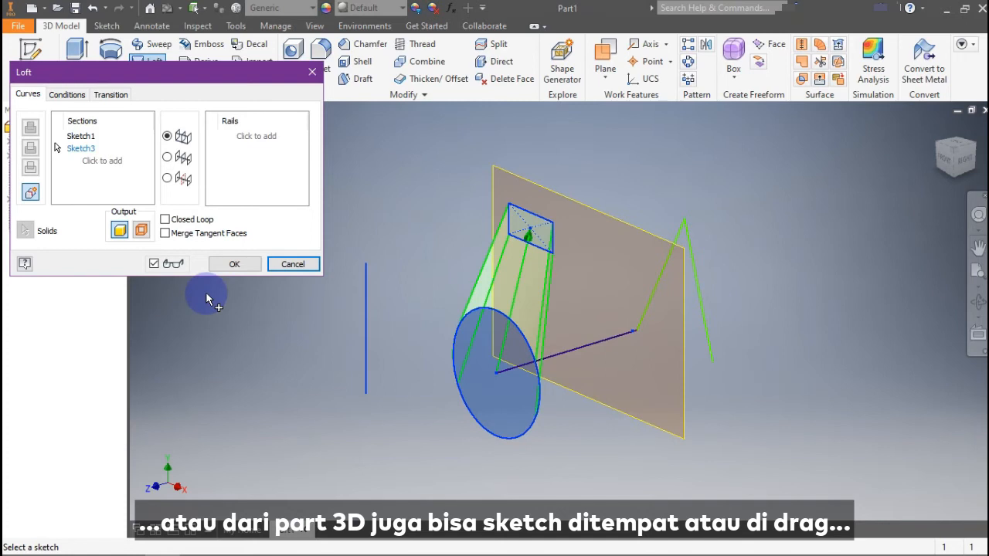
pyautogui.click(233, 264)
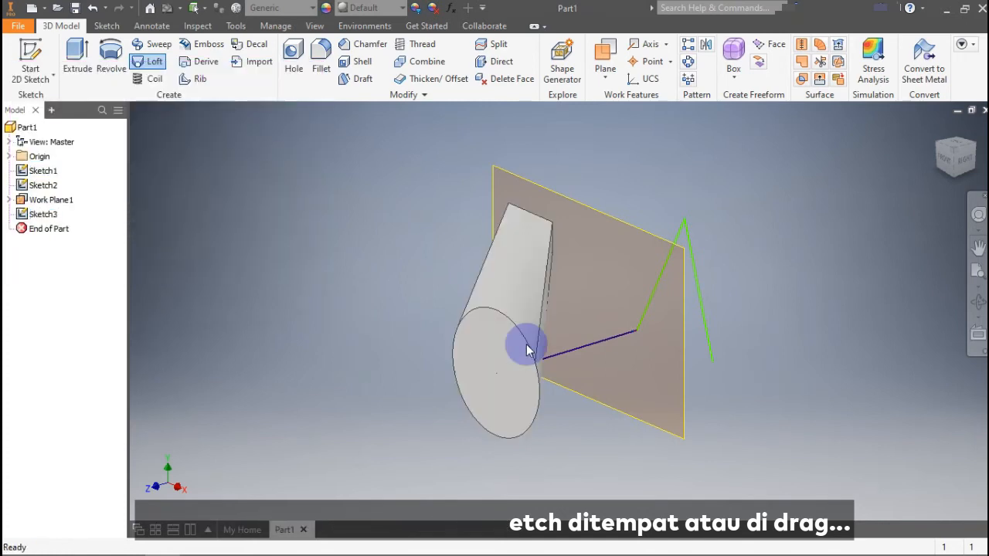
pyautogui.click(964, 160)
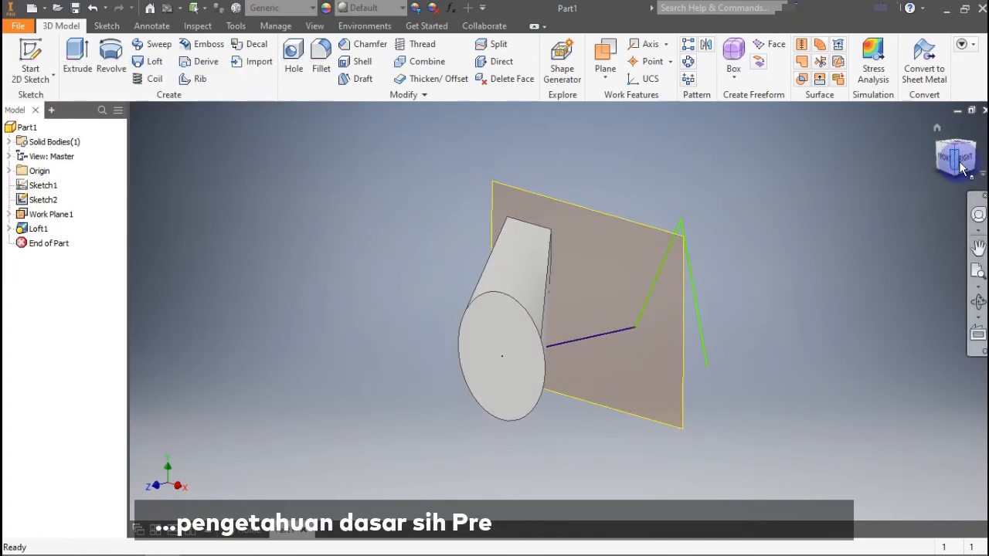
pyautogui.click(964, 165)
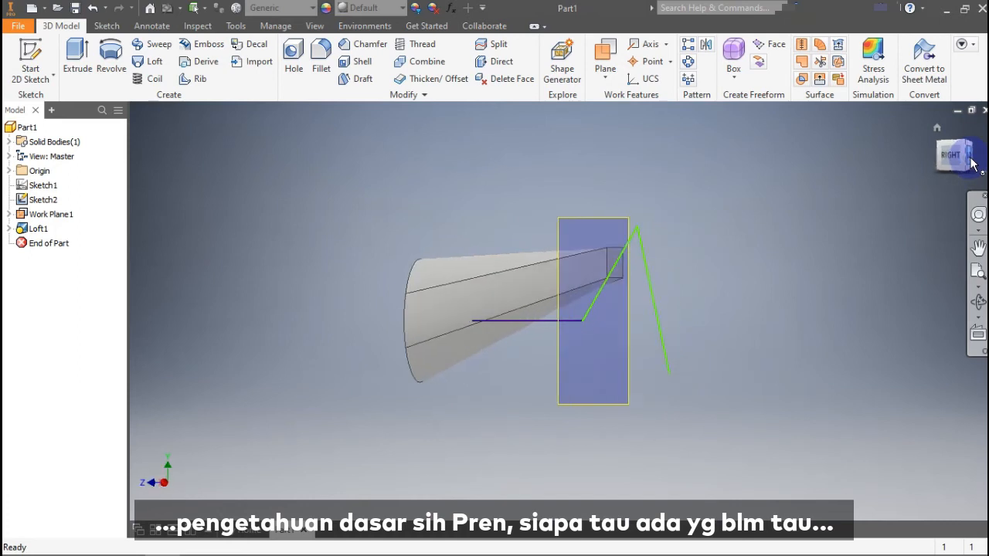
# Undo the loft between the circle and the small rectangle
pyautogui.click(969, 150)
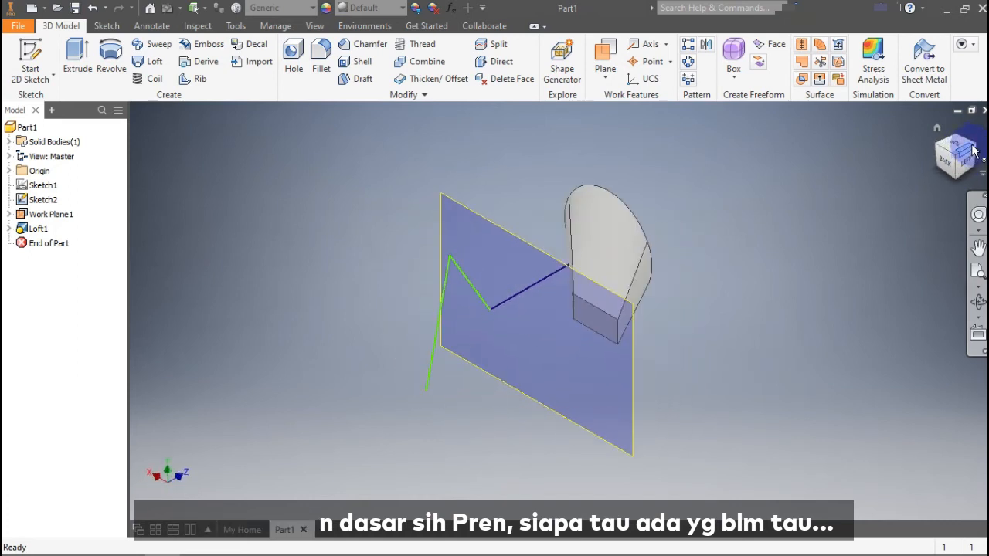
pyautogui.click(975, 151)
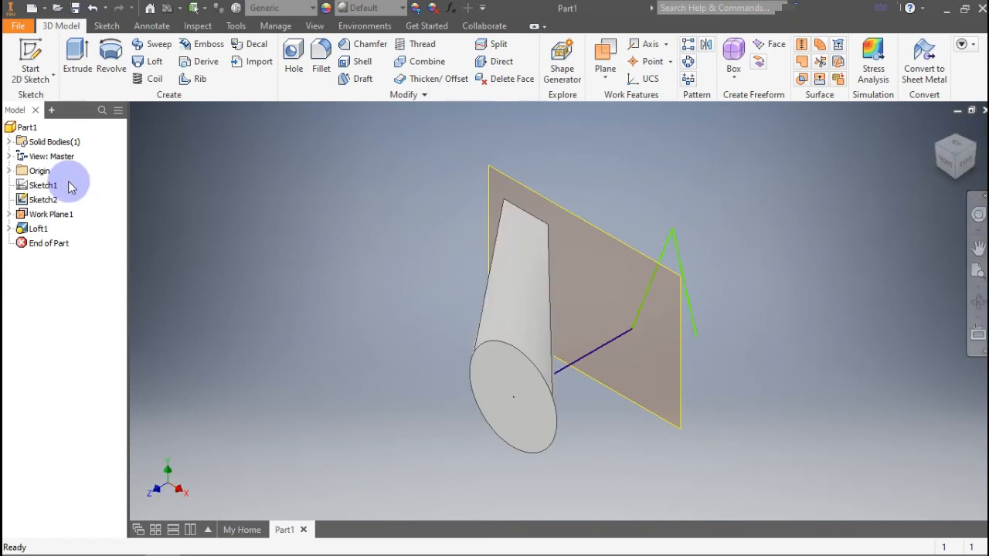
pyautogui.click(92, 7)
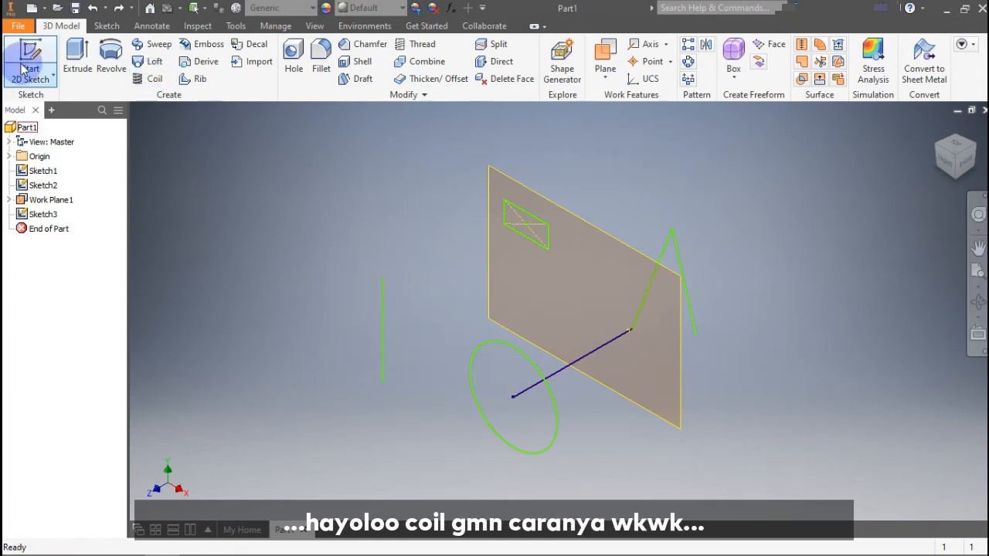
# Edit the sketch with the large circle, add a circle about 3.2 mm in diameter inside it, left of its center, and finish the sketch
pyautogui.rightClick(47, 171)
pyautogui.click(44, 168)
pyautogui.rightClick(45, 168)
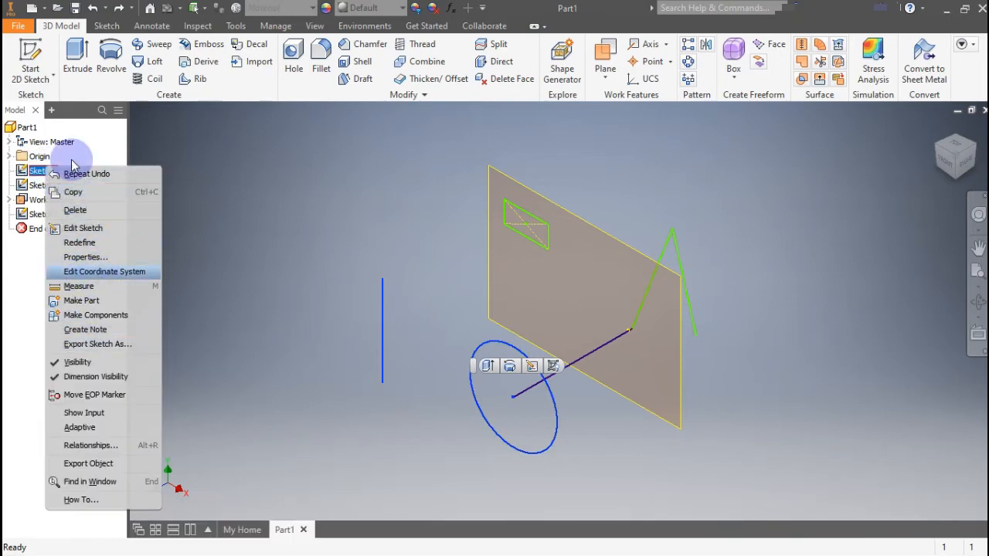
pyautogui.click(85, 231)
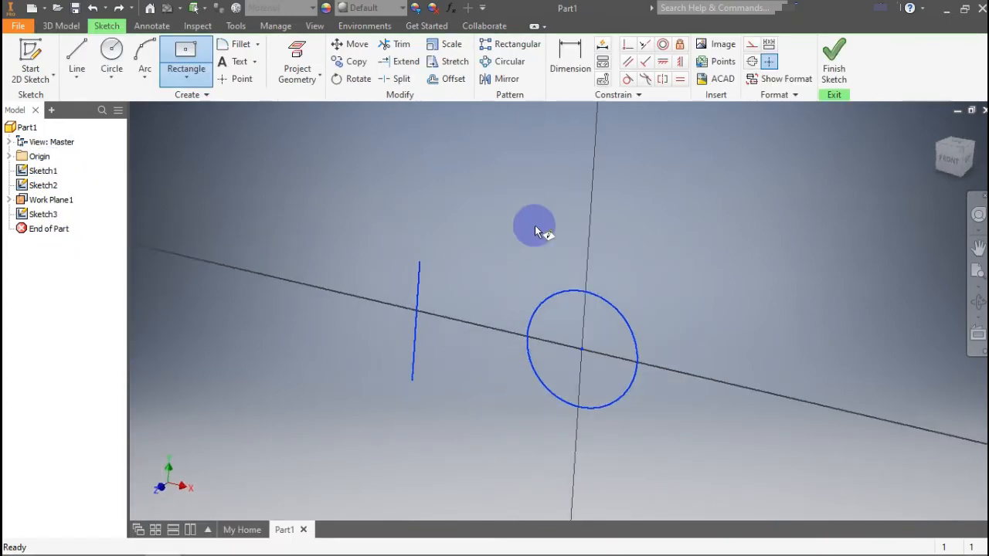
pyautogui.click(113, 52)
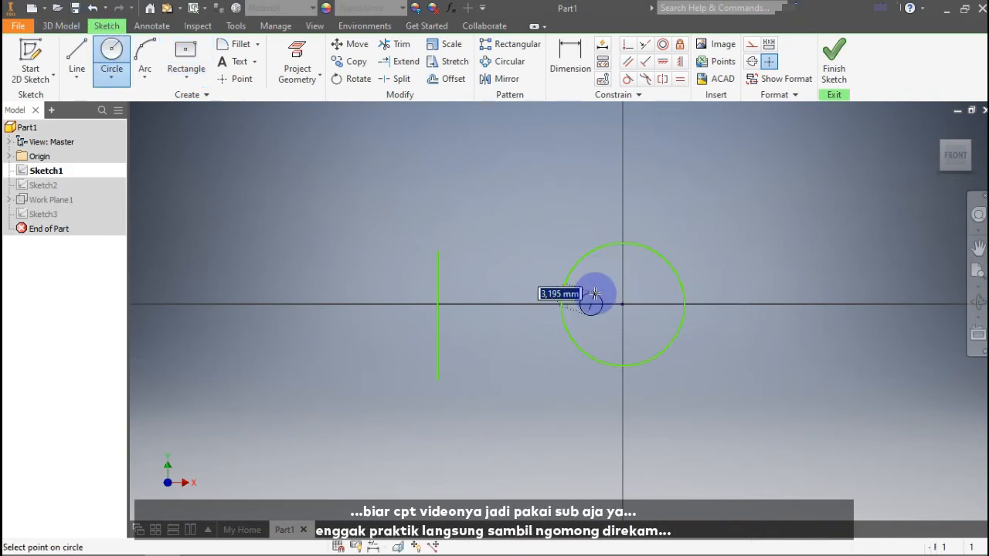
pyautogui.click(594, 293)
pyautogui.click(834, 62)
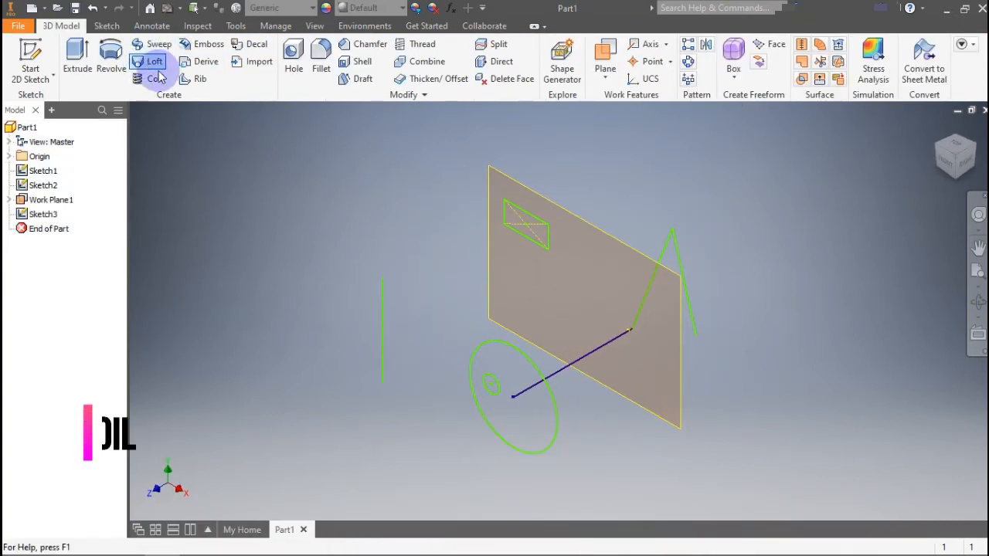
# Start a Coil with the small circle as the profile and the straight line from the large circle's center as the axis
pyautogui.click(154, 78)
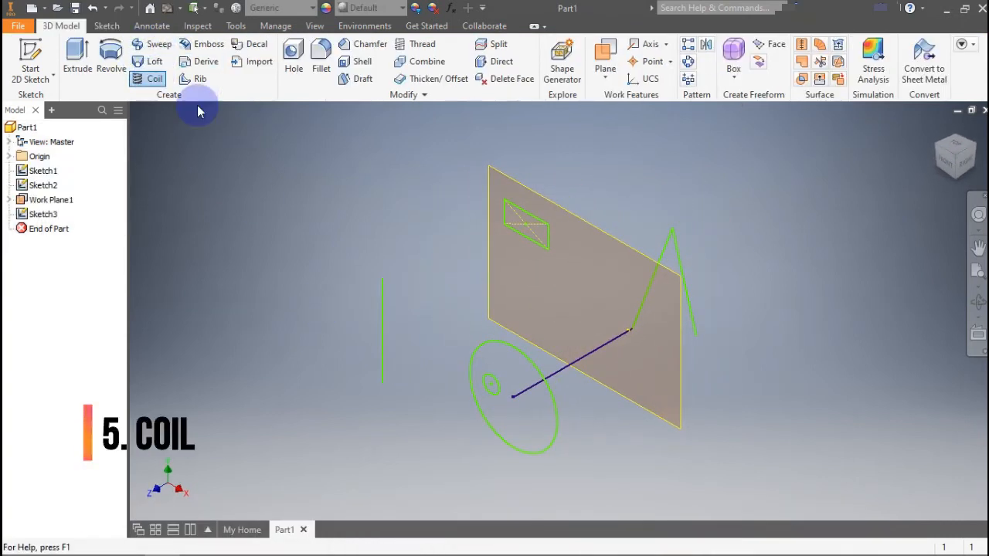
pyautogui.click(493, 385)
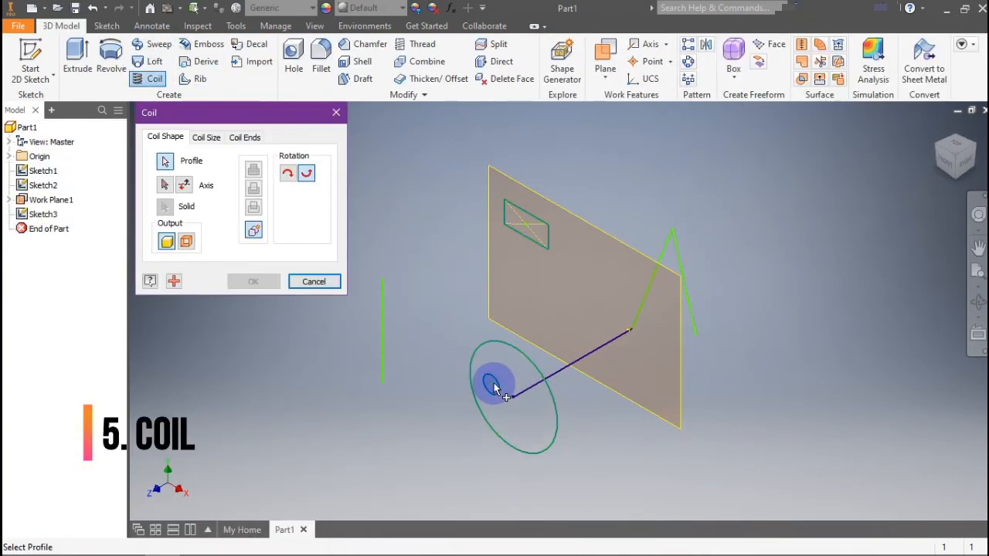
pyautogui.click(165, 187)
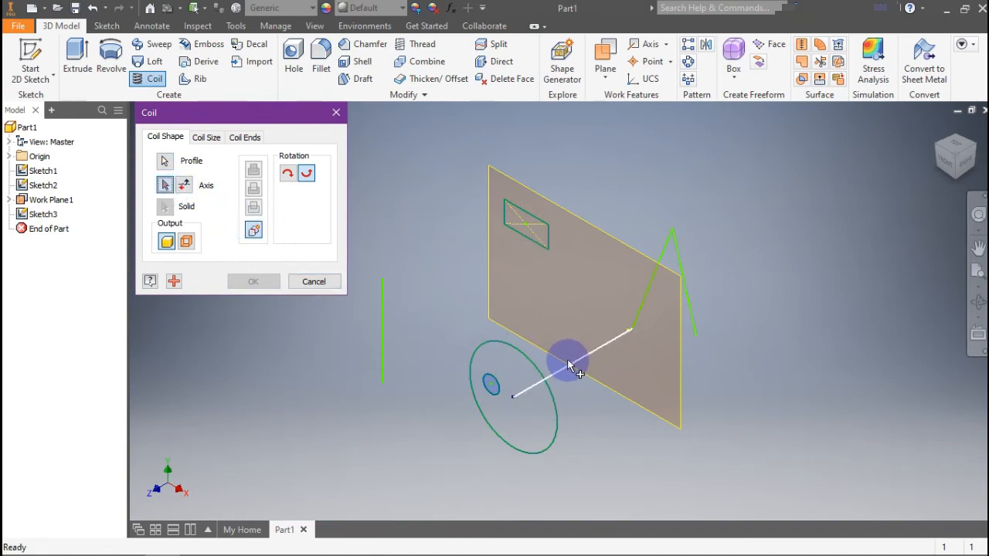
pyautogui.click(575, 370)
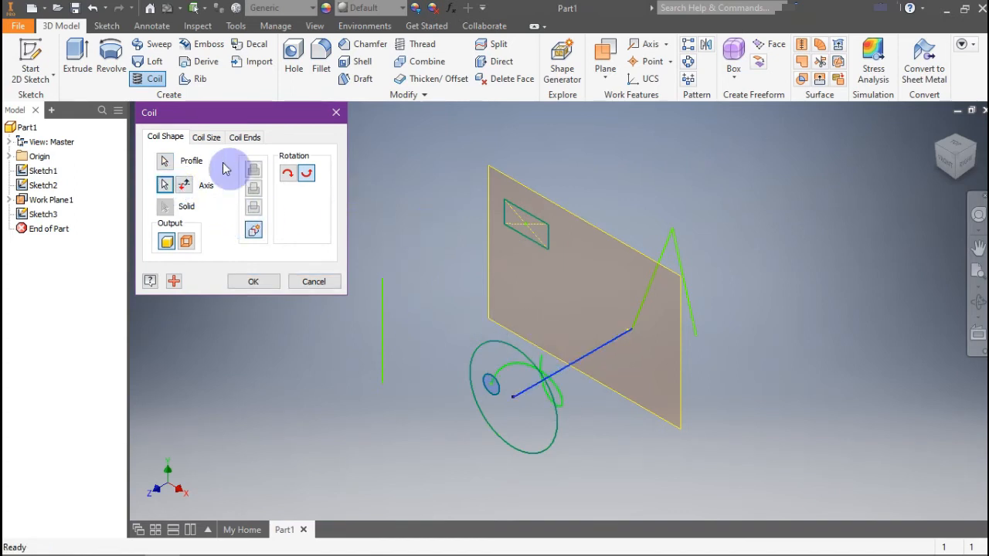
# Try the Revolution and Height coil type, and create the coil with Pitch and Height at 10 mm pitch and 10 mm height
pyautogui.click(210, 139)
pyautogui.click(241, 172)
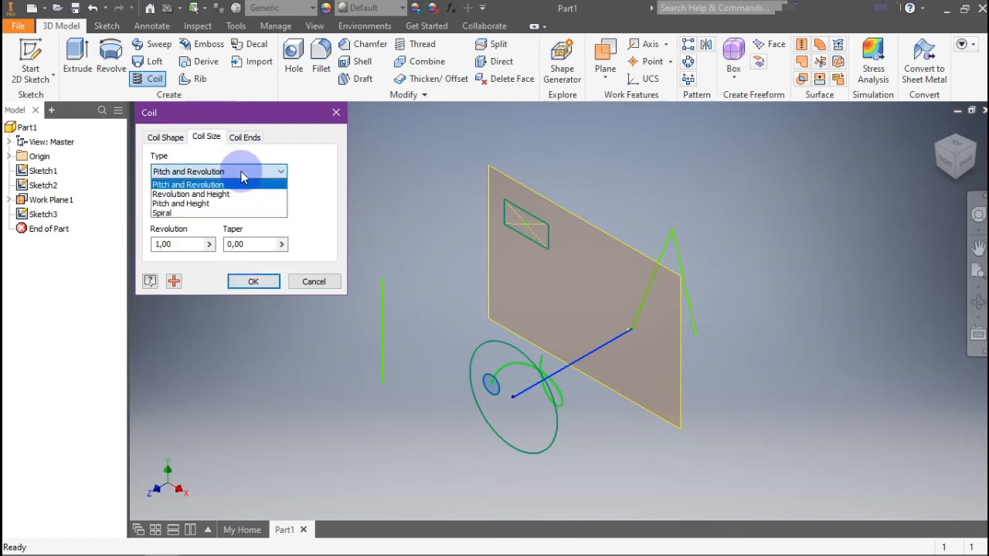
pyautogui.click(242, 195)
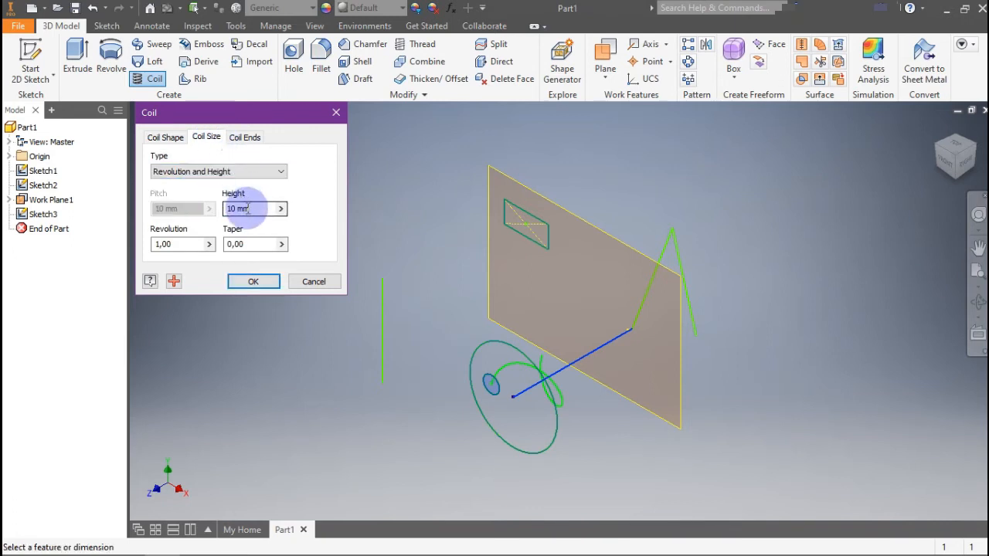
pyautogui.click(245, 173)
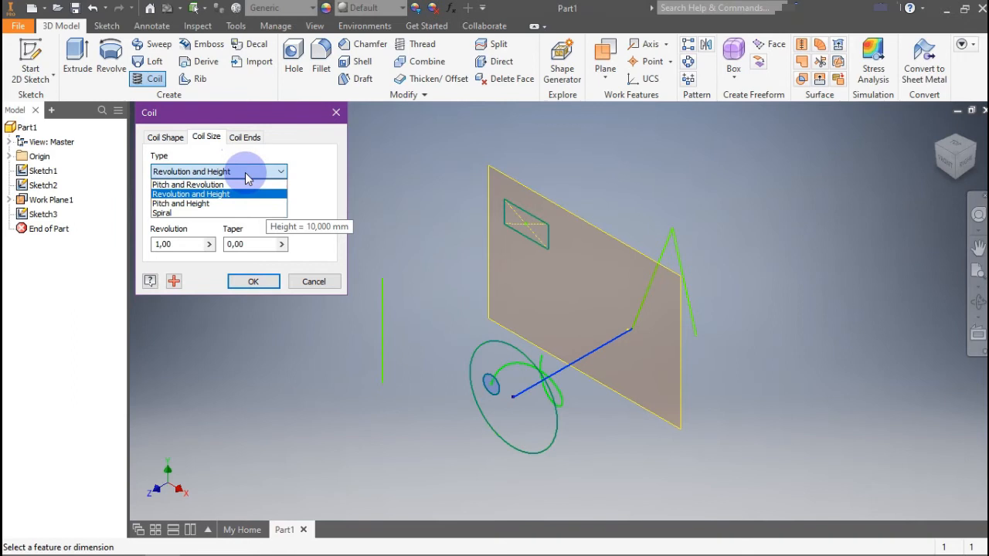
pyautogui.click(222, 204)
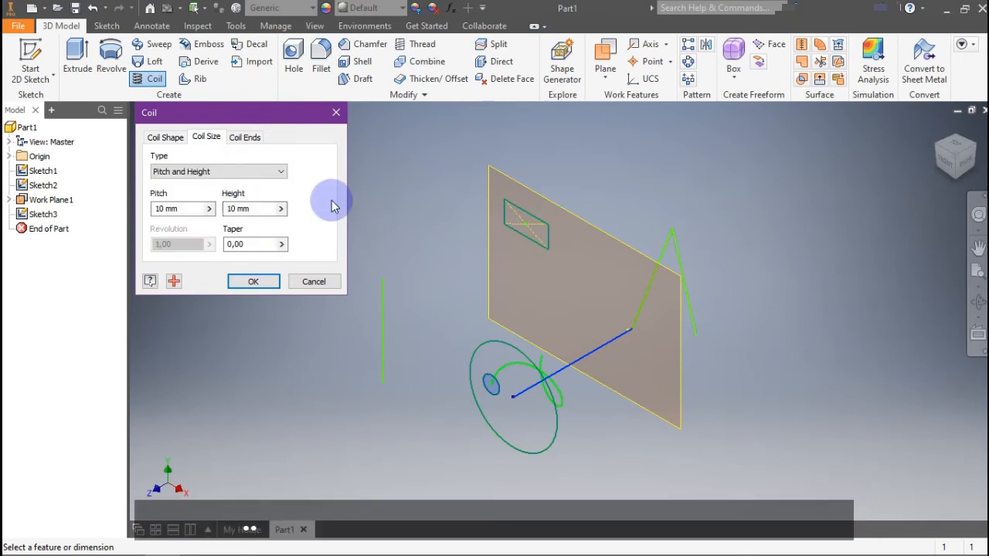
pyautogui.click(283, 209)
pyautogui.click(212, 219)
pyautogui.click(209, 210)
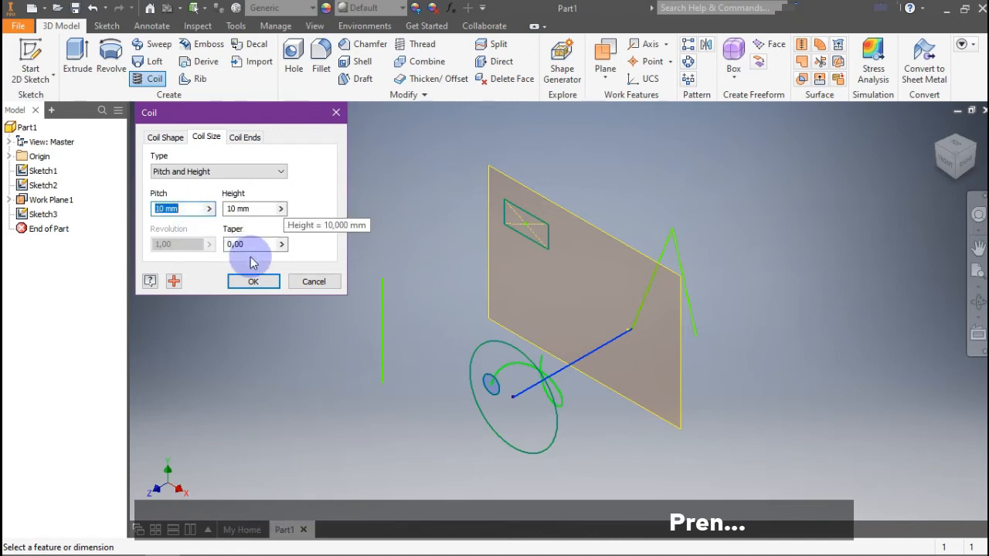
pyautogui.click(254, 281)
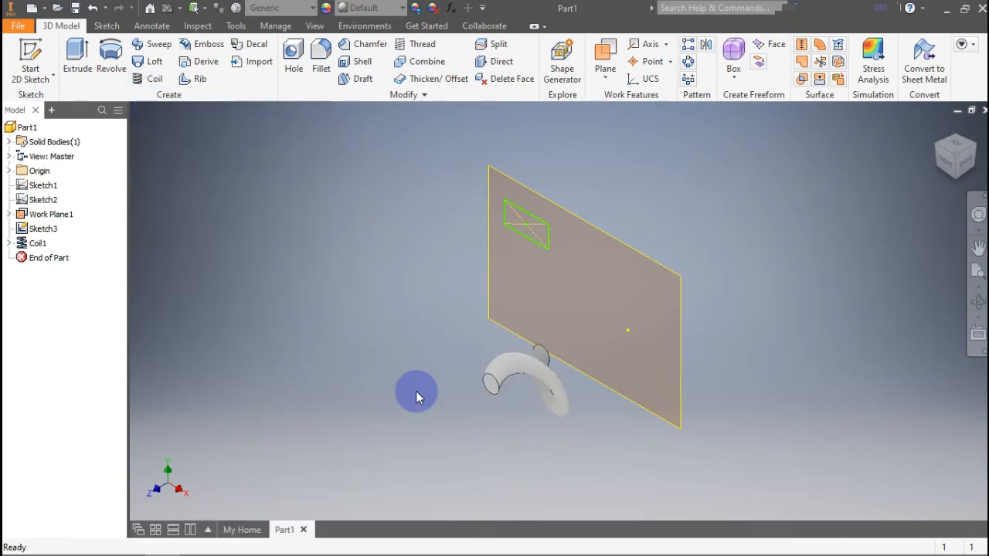
# Undo the coil so the sketches are free for another feature
pyautogui.click(958, 174)
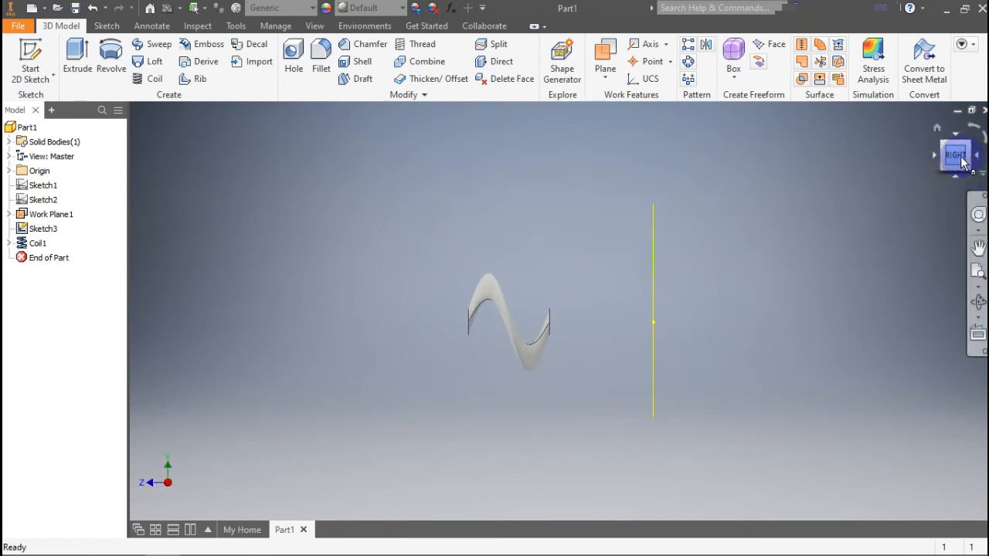
pyautogui.click(944, 149)
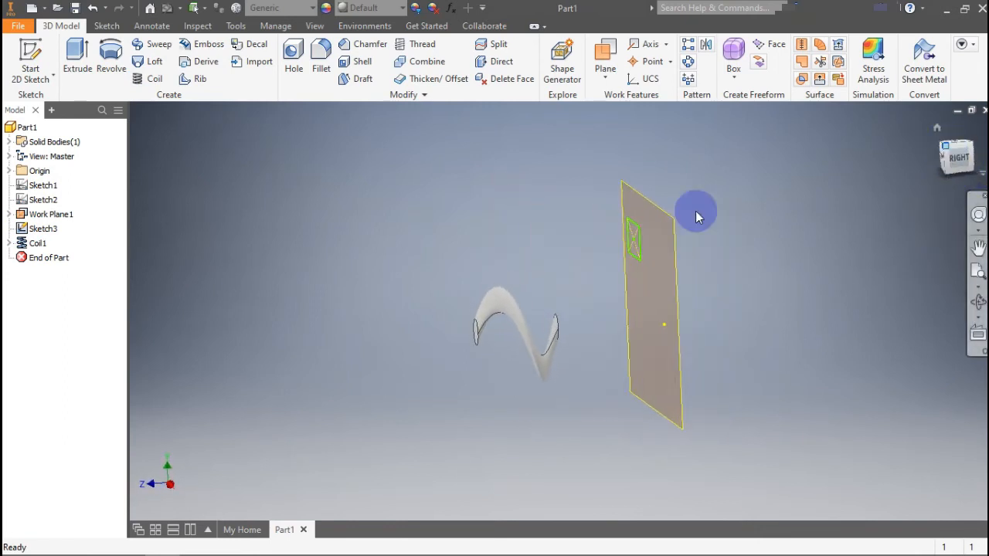
pyautogui.click(96, 7)
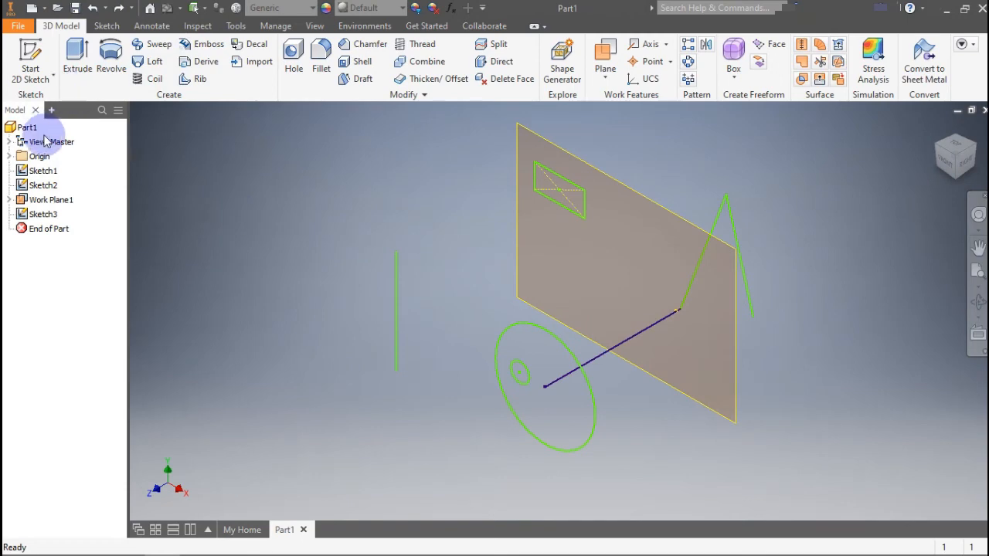
# Reopen Sketch1 and delete the small inner circle and the separate vertical line
pyautogui.rightClick(45, 172)
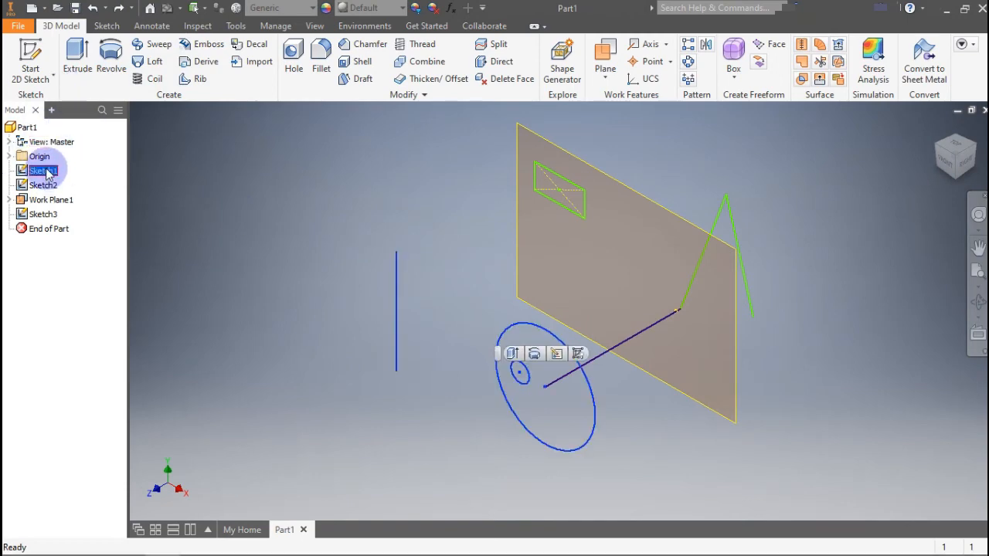
pyautogui.click(93, 234)
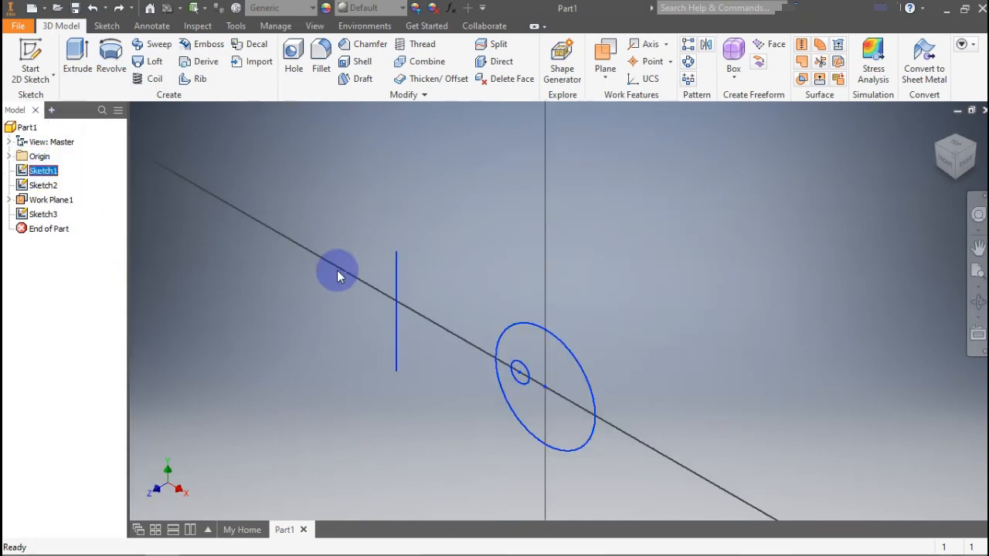
pyautogui.moveTo(370, 182); pyautogui.dragTo(367, 185)
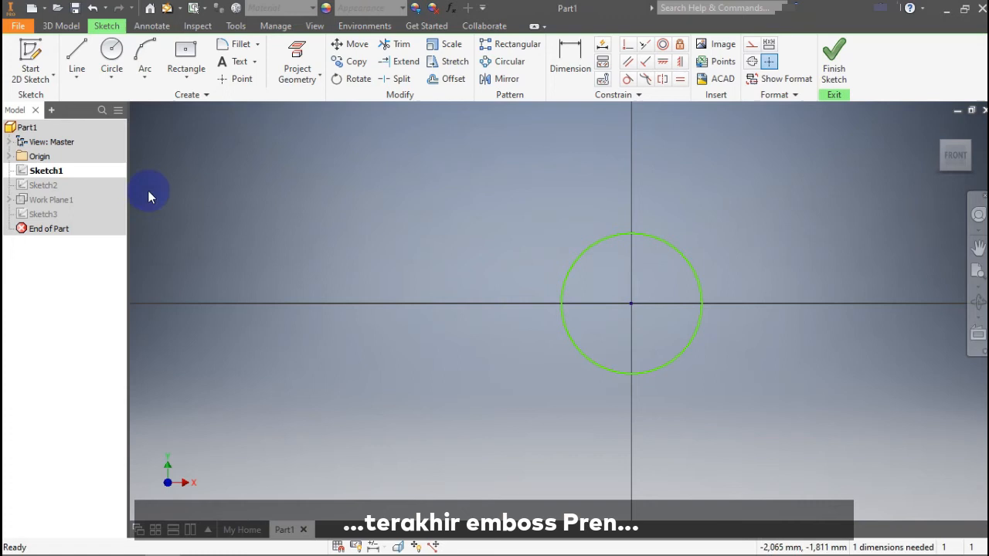
# Draw a horizontal line about 30.5 mm long through the circle's center, trim away the circle's lower half, and finish the sketch
pyautogui.click(76, 56)
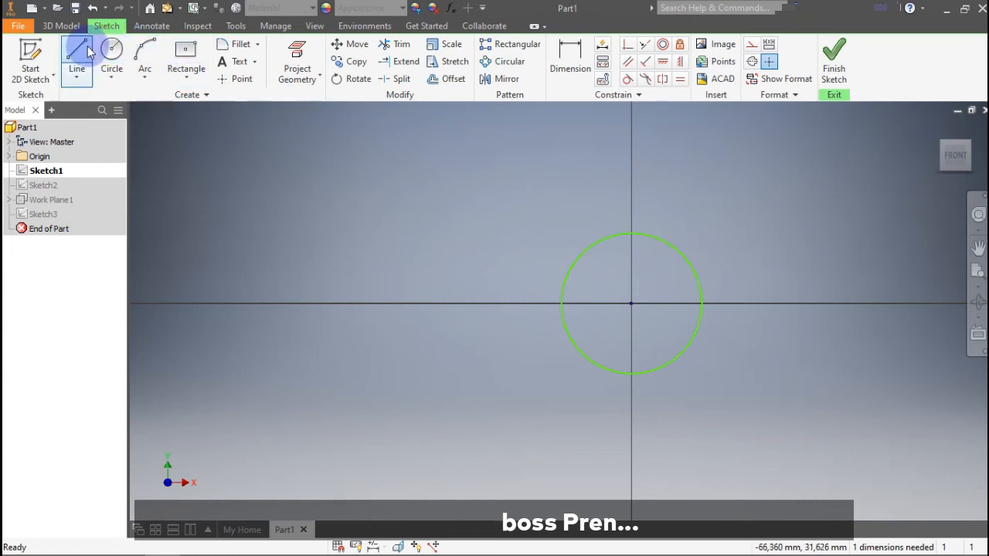
pyautogui.click(506, 303)
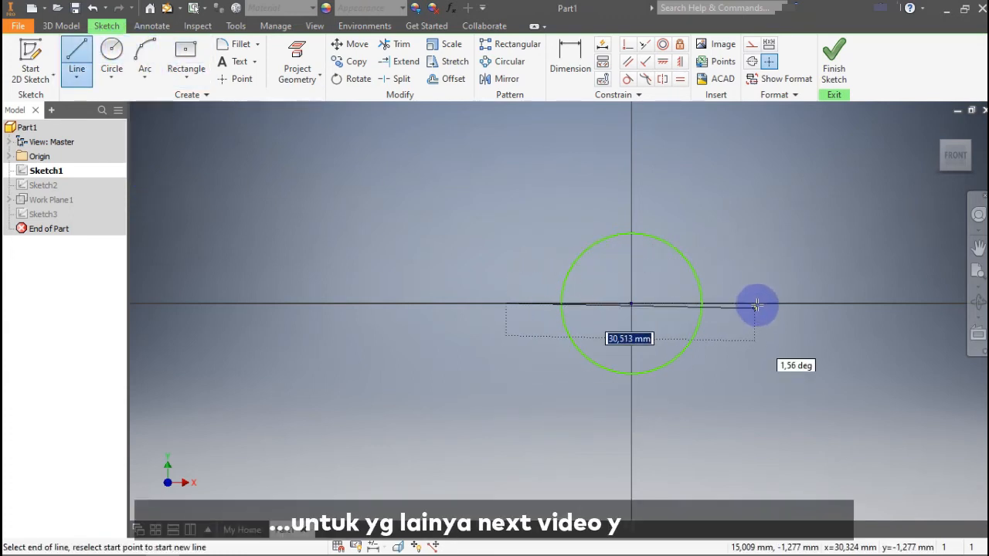
pyautogui.click(757, 303)
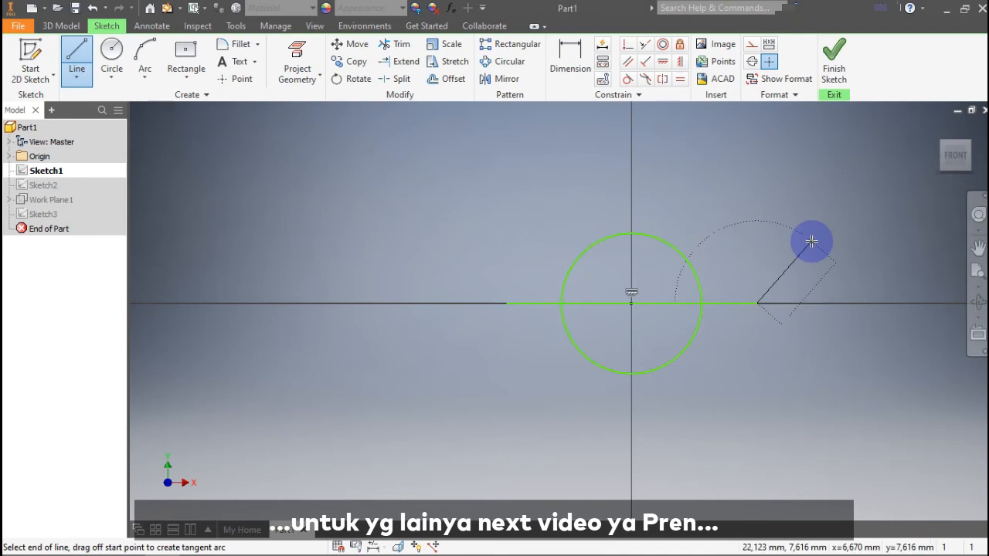
pyautogui.press('Escape')
pyautogui.click(397, 44)
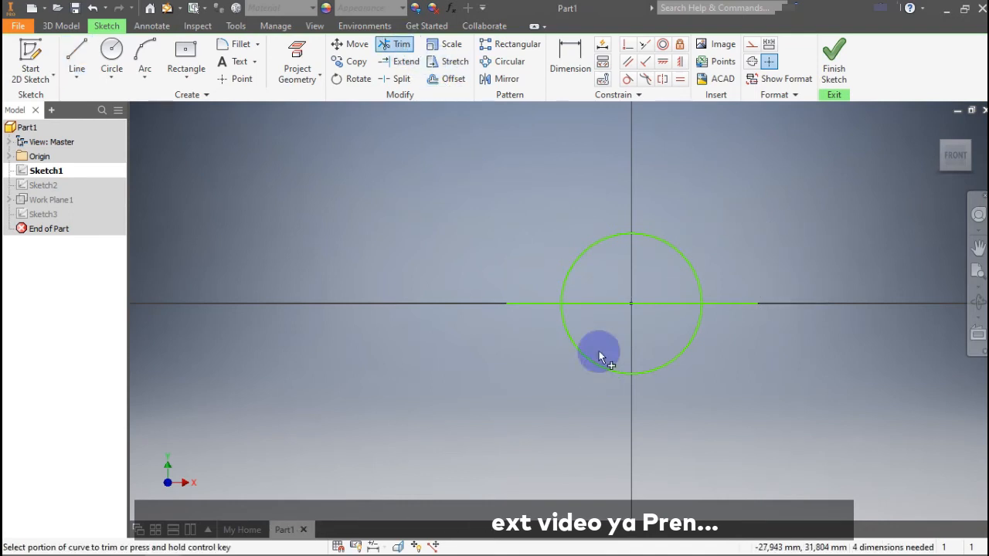
pyautogui.click(841, 54)
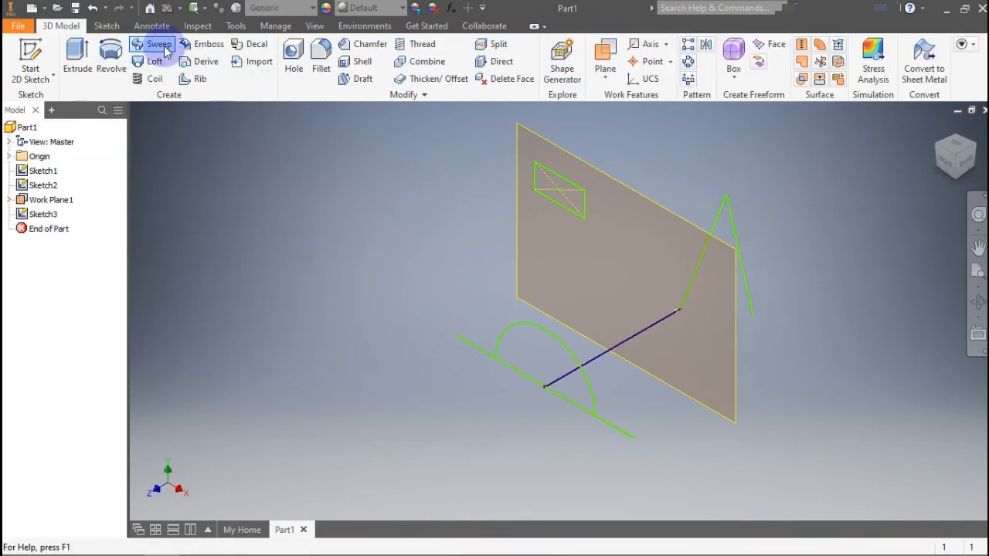
# Revolve the half-circle profile with Full extents around the horizontal line to make a solid sphere
pyautogui.click(109, 51)
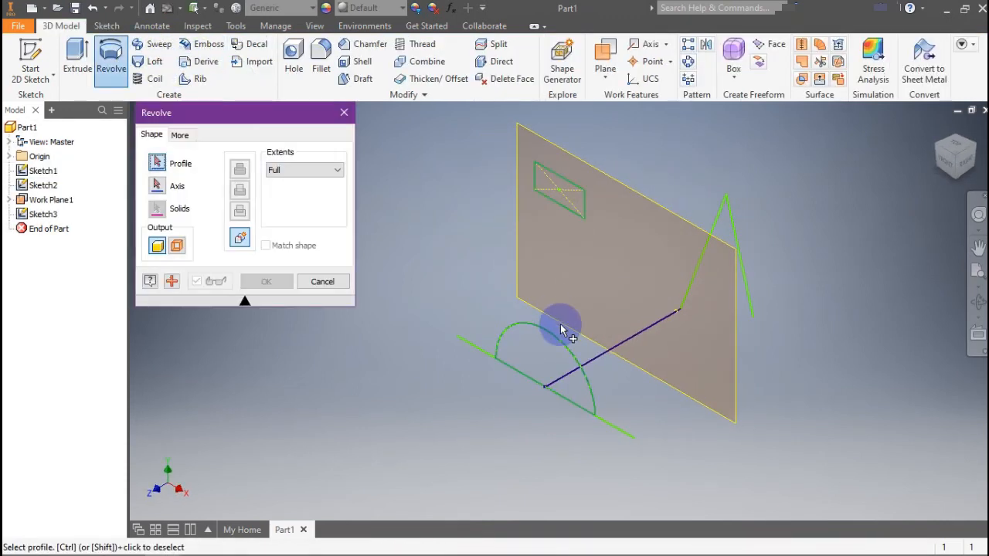
pyautogui.click(550, 348)
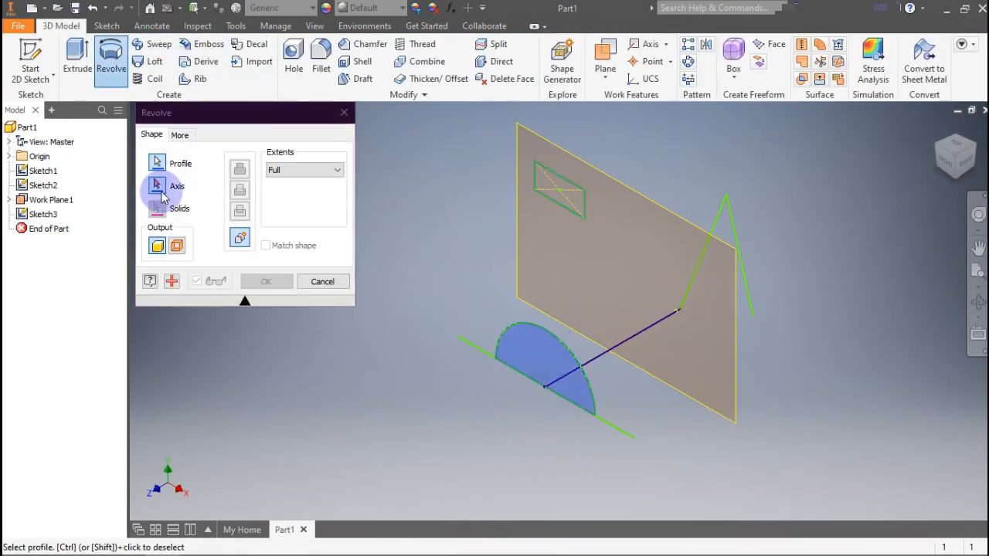
pyautogui.click(476, 348)
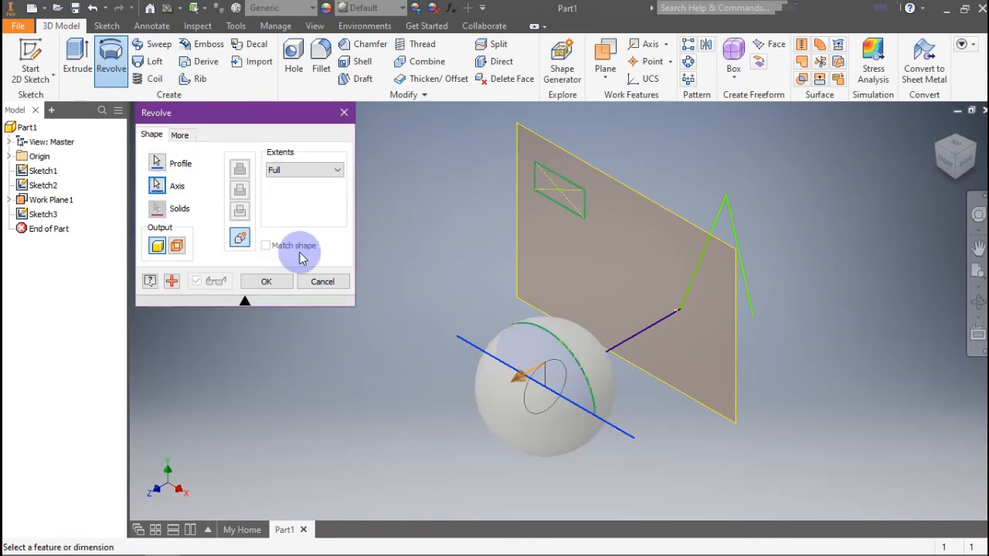
pyautogui.click(266, 281)
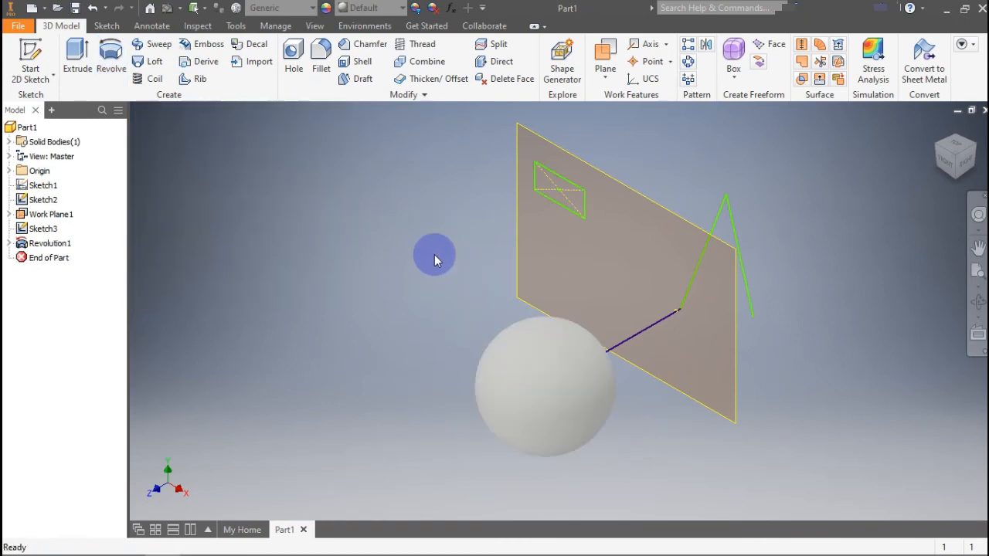
# Start a new 2D sketch on the XY plane from the Origin folder
pyautogui.click(32, 51)
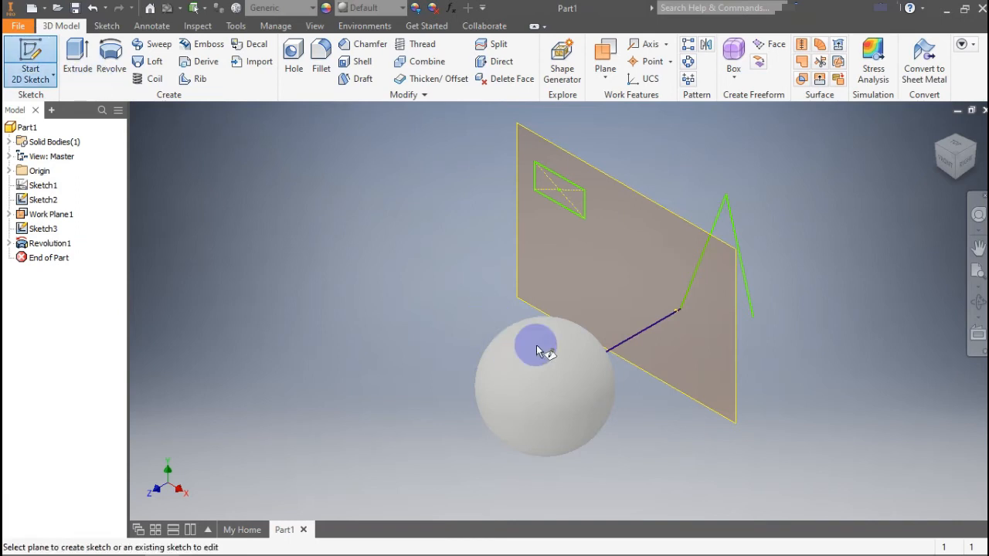
pyautogui.click(9, 171)
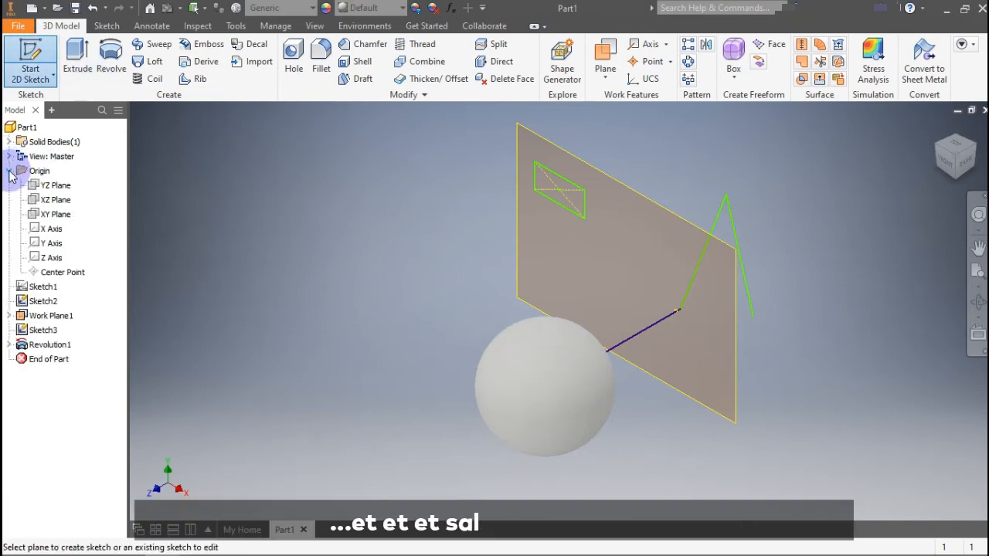
pyautogui.click(51, 219)
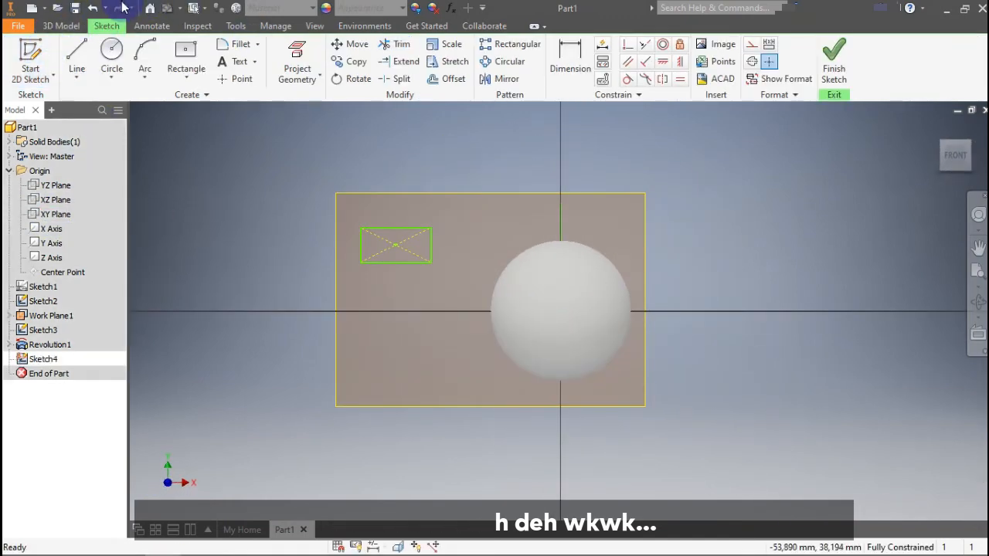
# Undo the new sketch on the XY plane and turn on the visibility of the XY Plane
pyautogui.click(96, 8)
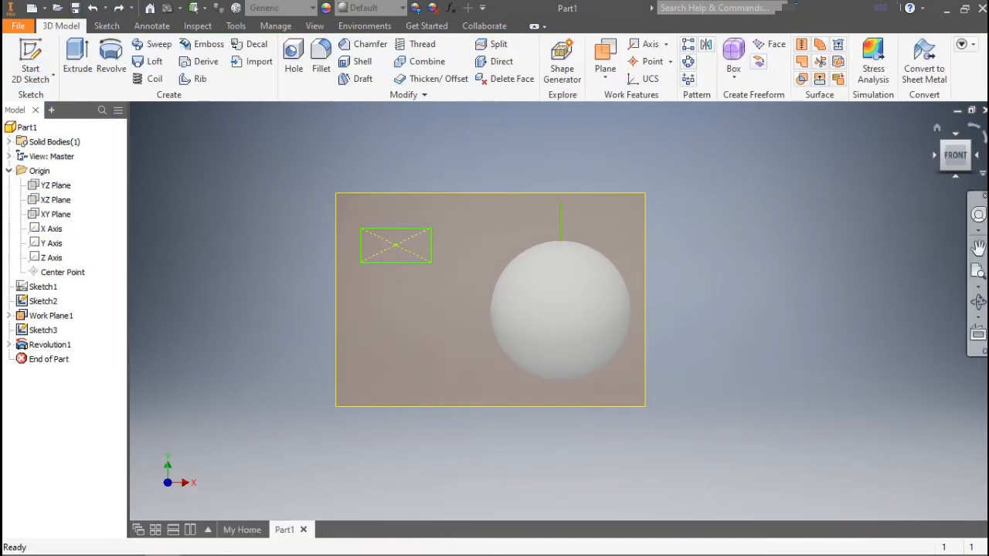
pyautogui.click(967, 147)
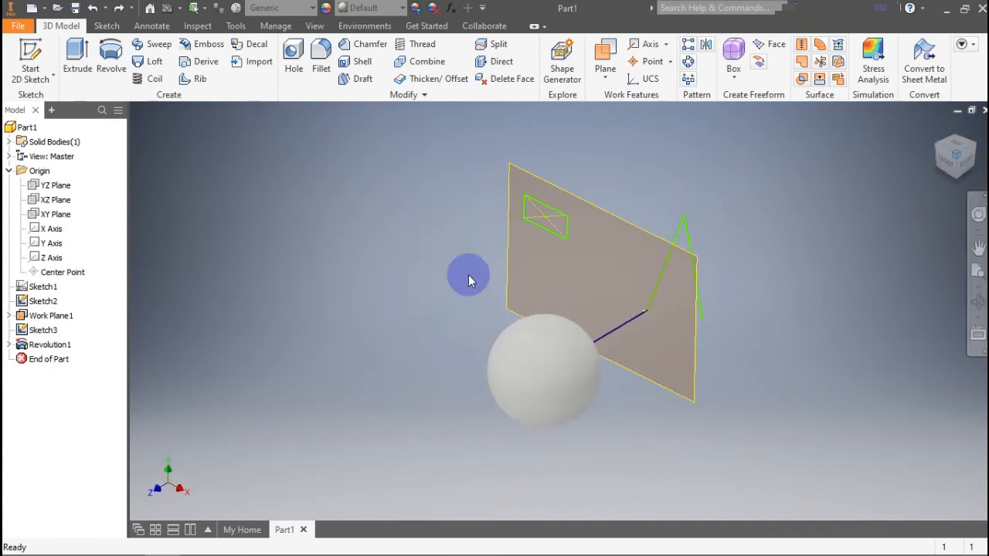
pyautogui.click(54, 216)
pyautogui.rightClick(54, 219)
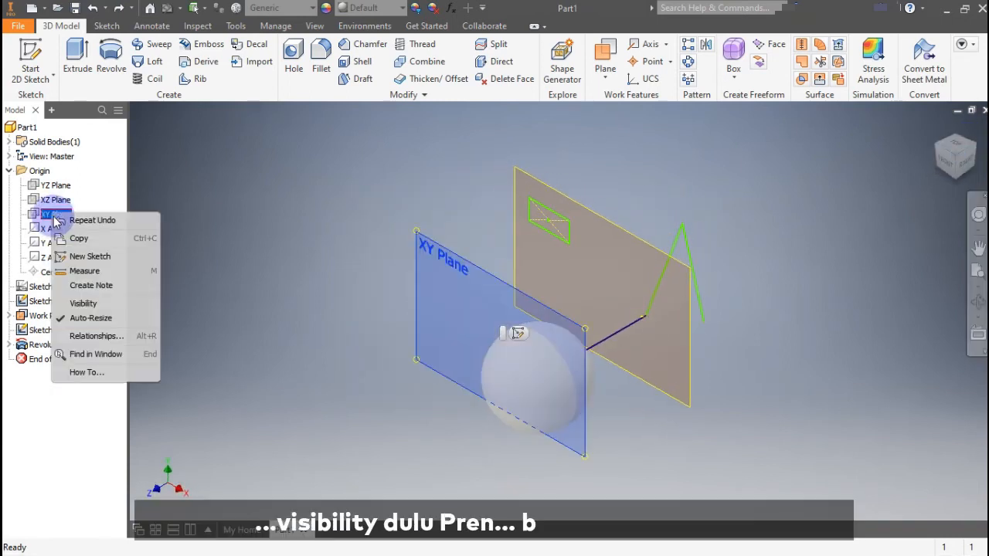
pyautogui.click(90, 302)
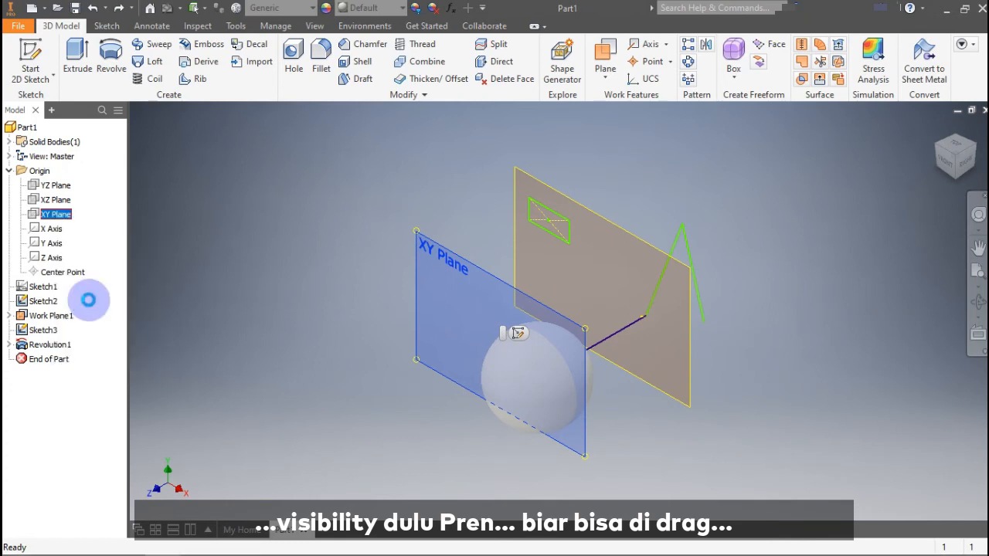
# Create a 2D sketch on a new plane offset 6.5 mm in front of the XY plane and finish it empty
pyautogui.click(31, 51)
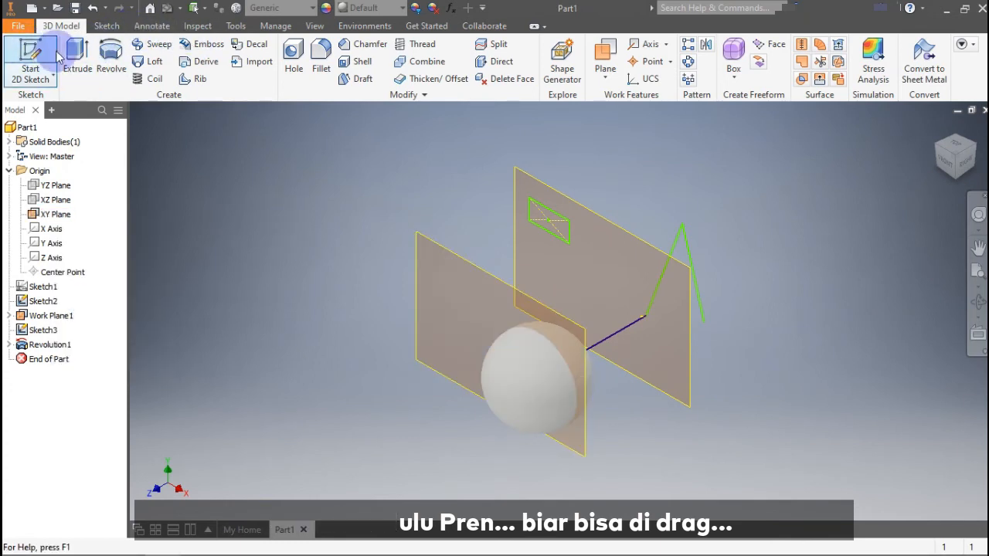
pyautogui.moveTo(499, 282)
pyautogui.mouseDown()
pyautogui.moveTo(430, 351)
pyautogui.moveTo(487, 331)
pyautogui.mouseUp()
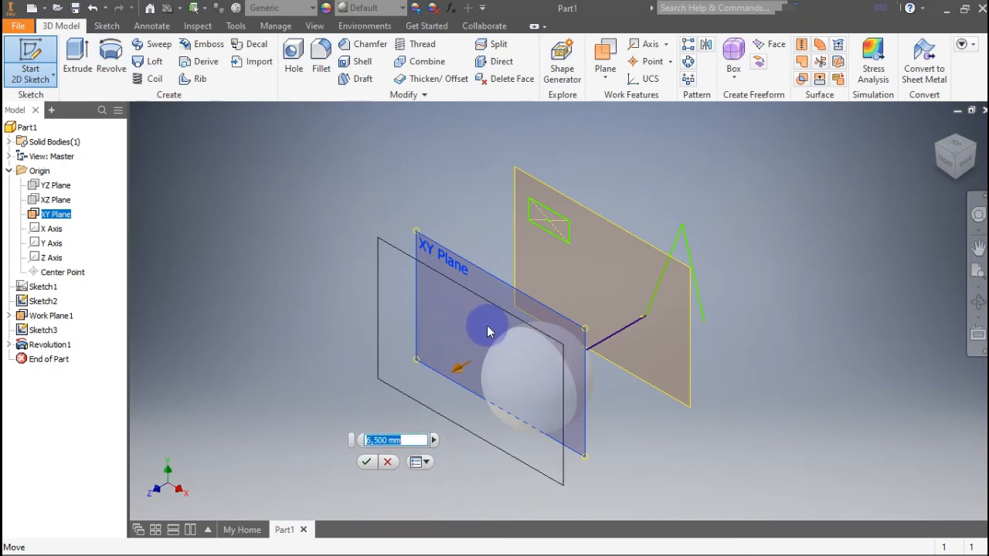
pyautogui.moveTo(459, 364); pyautogui.dragTo(458, 364)
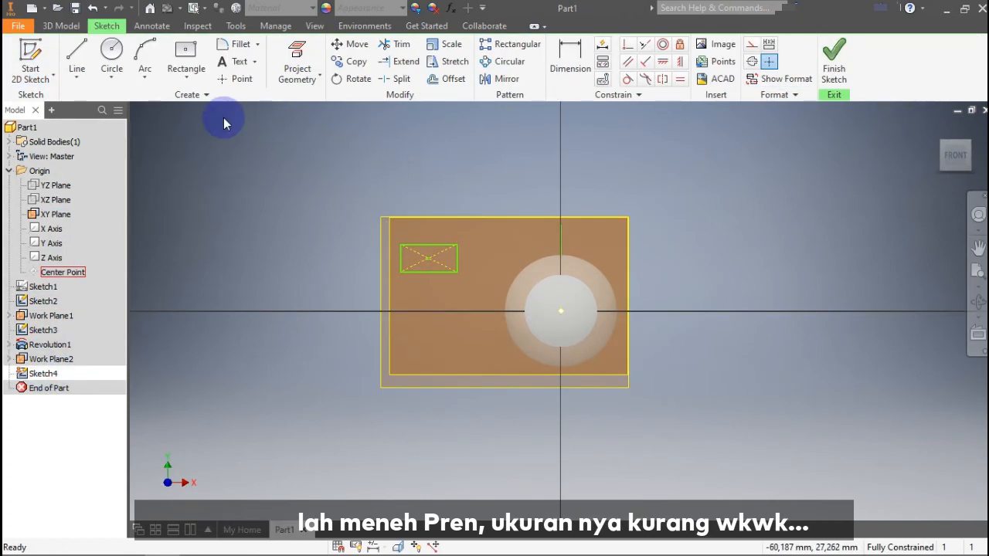
pyautogui.click(845, 68)
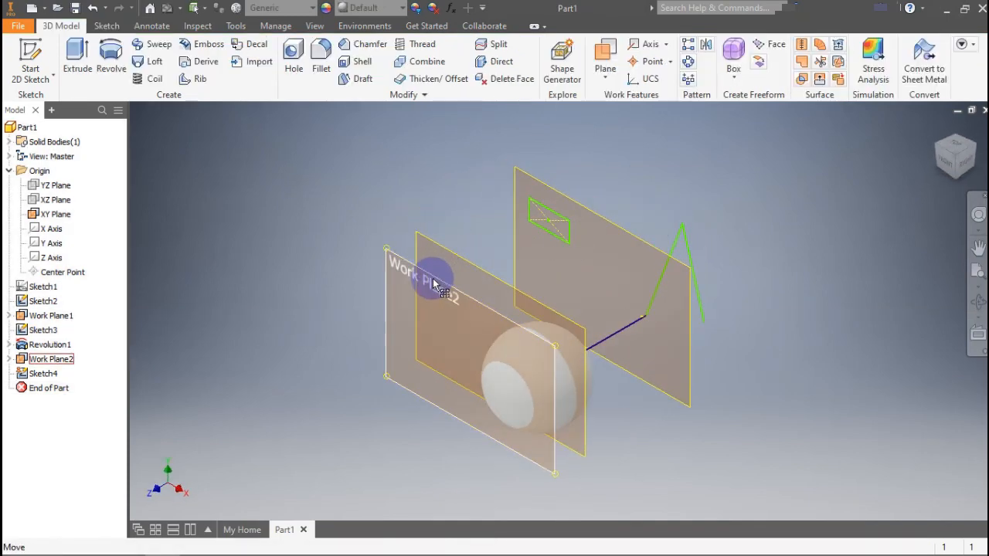
# Increase the offset dimension of Work Plane2 so that the plane lies entirely in front of the sphere
pyautogui.rightClick(433, 283)
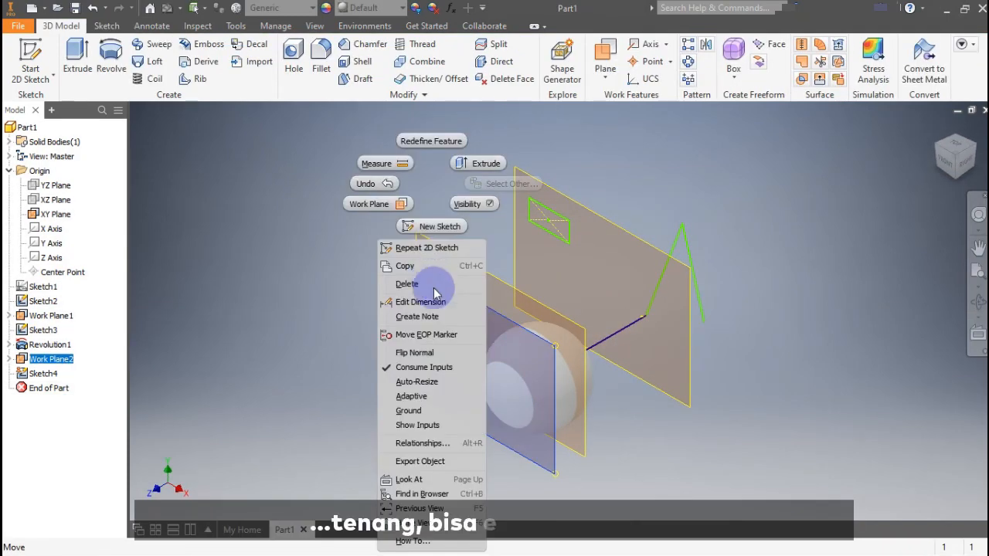
pyautogui.click(443, 307)
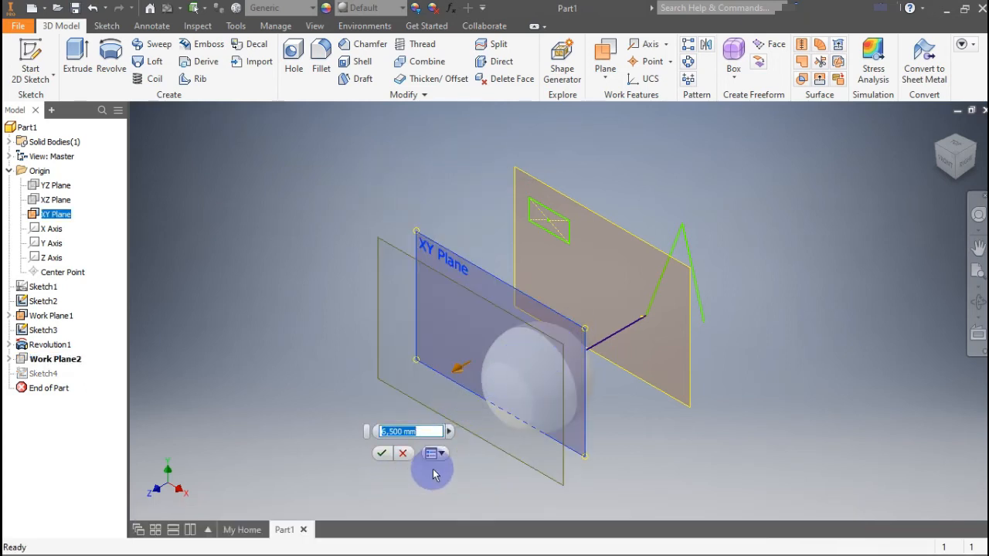
pyautogui.press('Return')
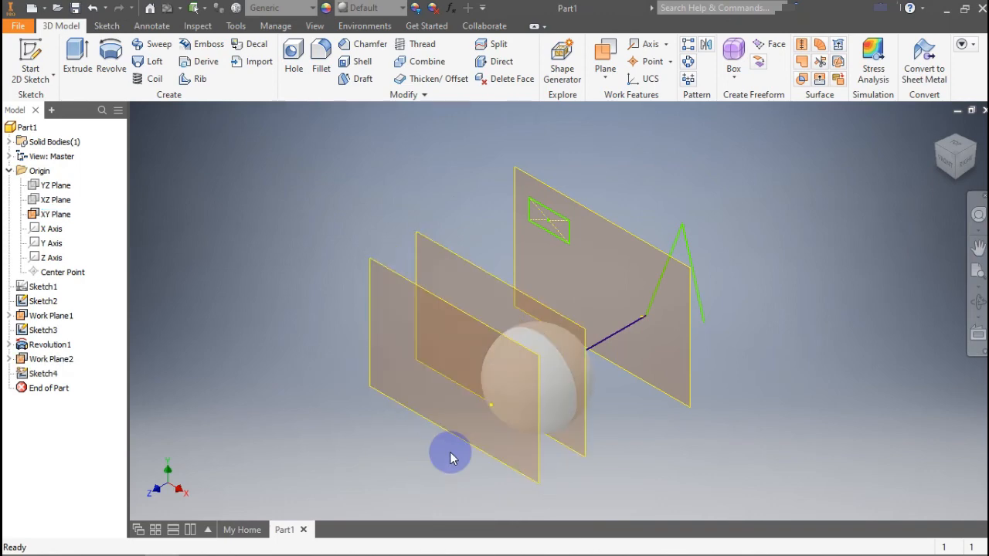
# Start a sketch on Work Plane2 and add the text "Butterfly Tekno" in a box about 7.4 by 6.9 mm over the sphere
pyautogui.click(31, 53)
pyautogui.click(393, 282)
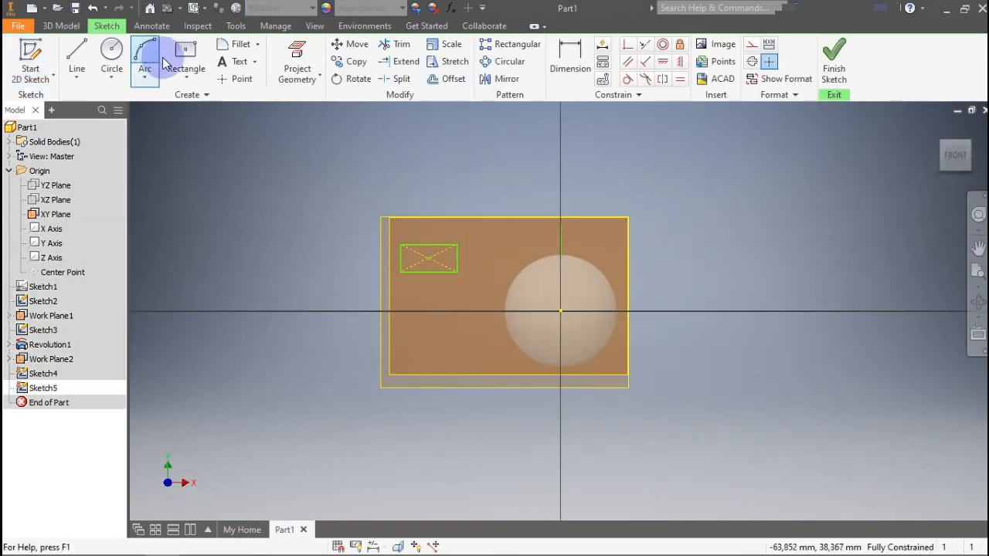
pyautogui.click(236, 62)
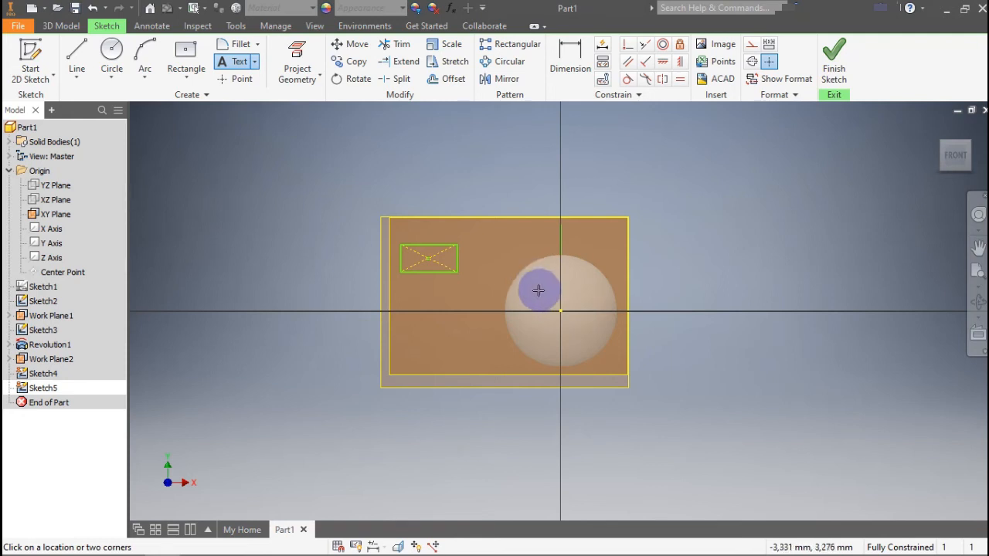
pyautogui.moveTo(538, 290); pyautogui.dragTo(590, 337)
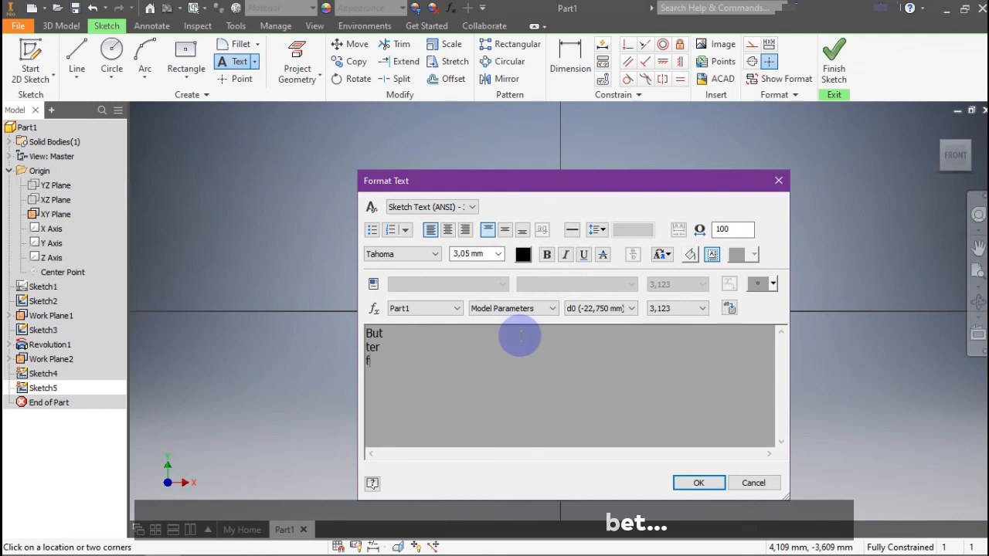
pyautogui.write('ly')
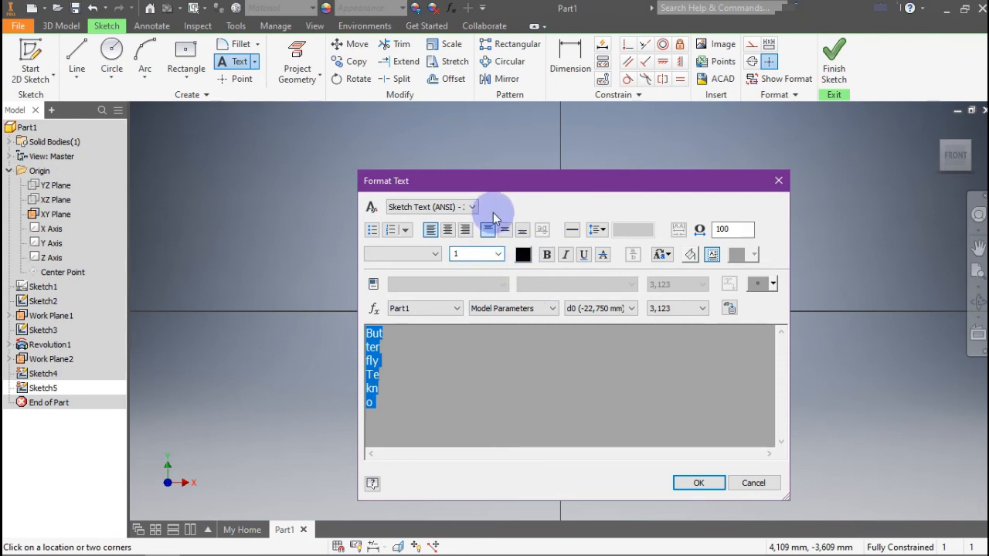
# Set the text height to 1 mm with center and middle justification, and accept the text formatting
pyautogui.press('Return')
pyautogui.click(448, 234)
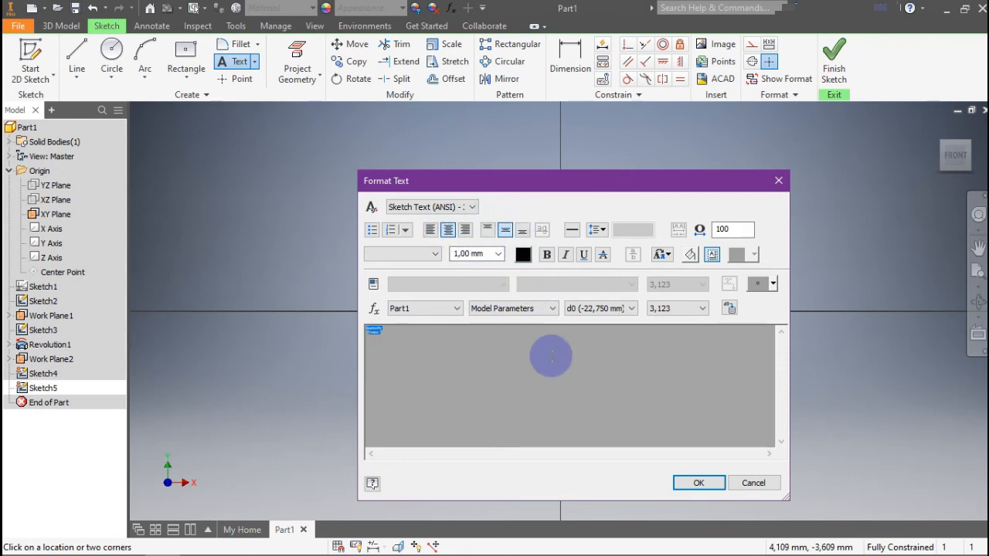
pyautogui.click(692, 490)
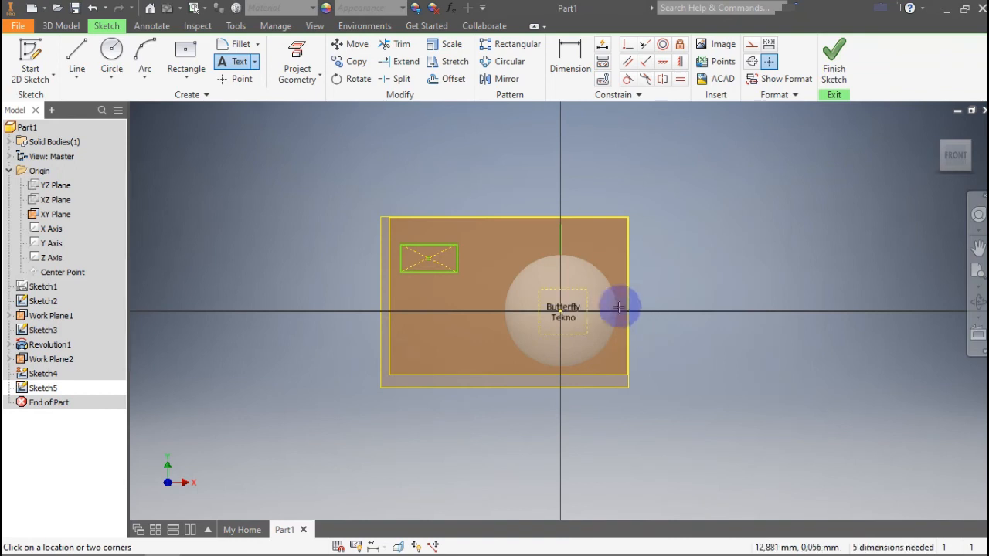
# Move the "Butterfly Tekno" text box so it is centered on the sketch origin, and finish the sketch
pyautogui.scroll(5, 592, 307)
pyautogui.scroll(-1, 576, 309)
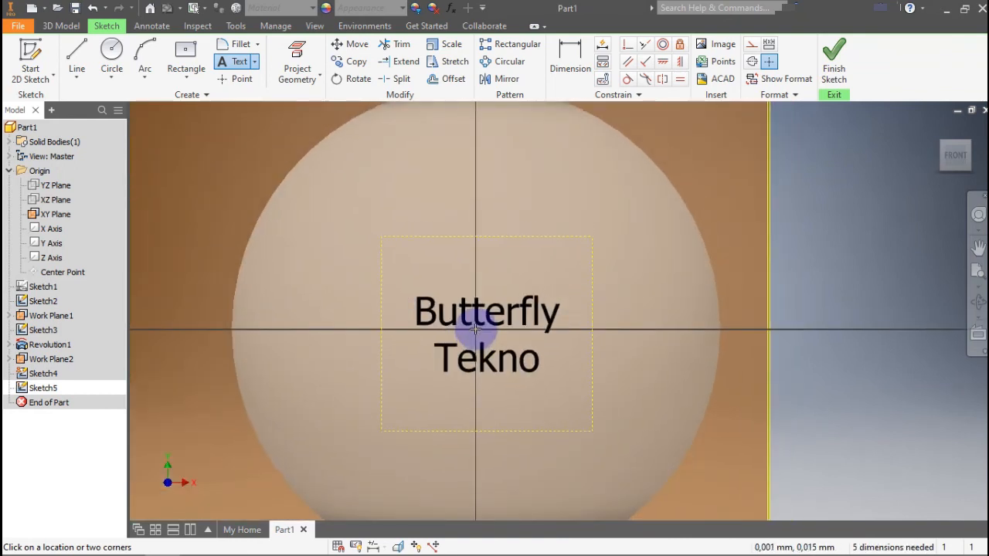
pyautogui.press('Escape')
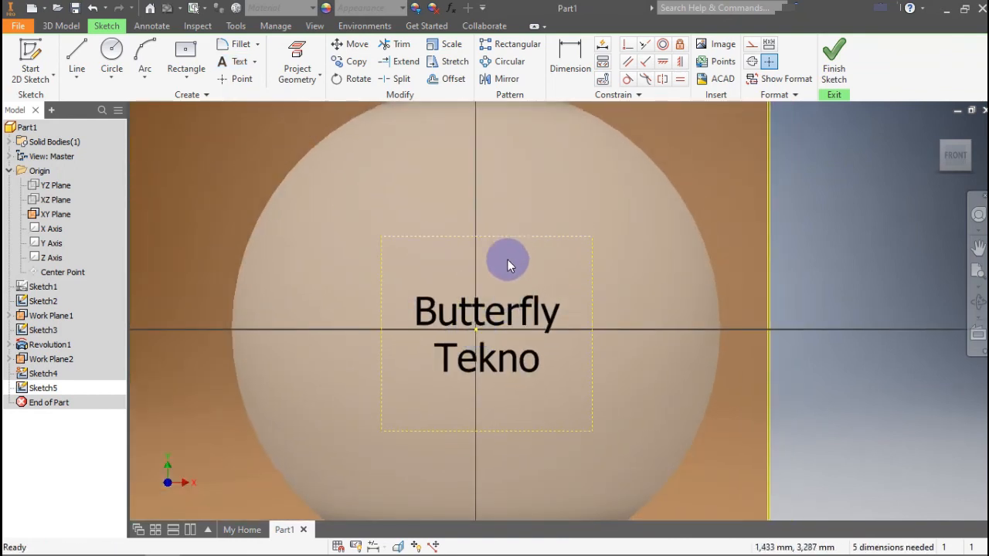
pyautogui.moveTo(509, 318); pyautogui.dragTo(493, 305)
pyautogui.click(831, 68)
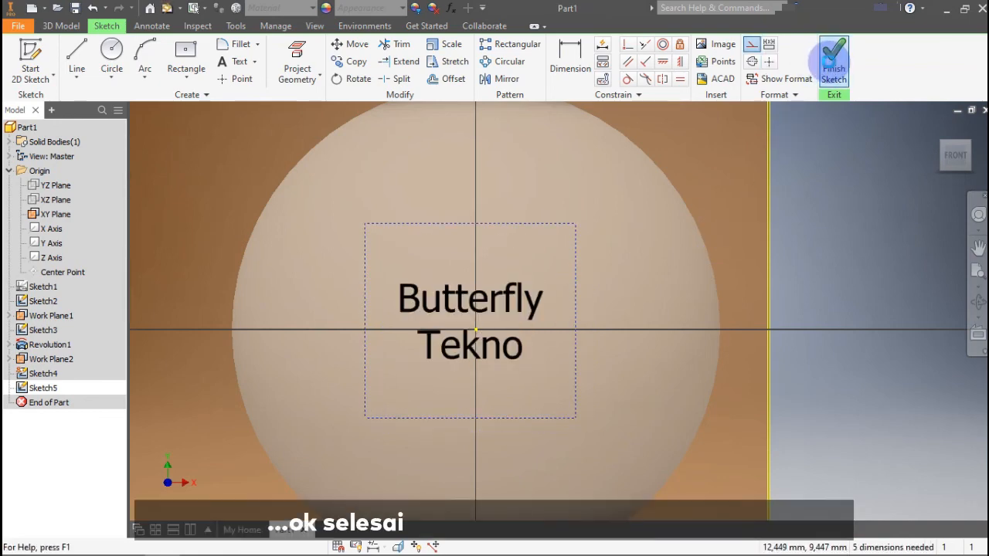
# Emboss the "Butterfly Tekno" text onto the sphere from face, with a depth of 1 mm and the direction reversed toward the sphere
pyautogui.scroll(-7, 532, 418)
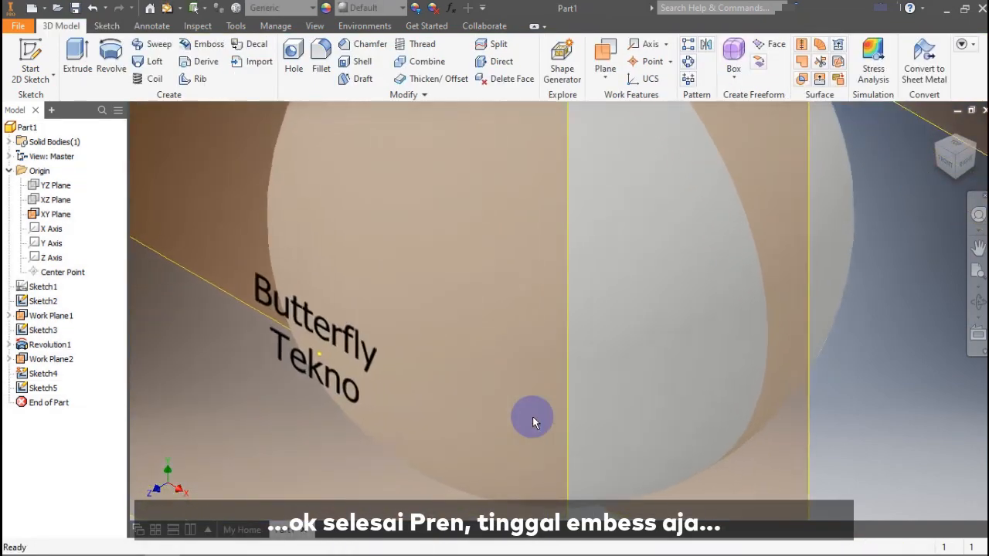
pyautogui.scroll(5, 533, 416)
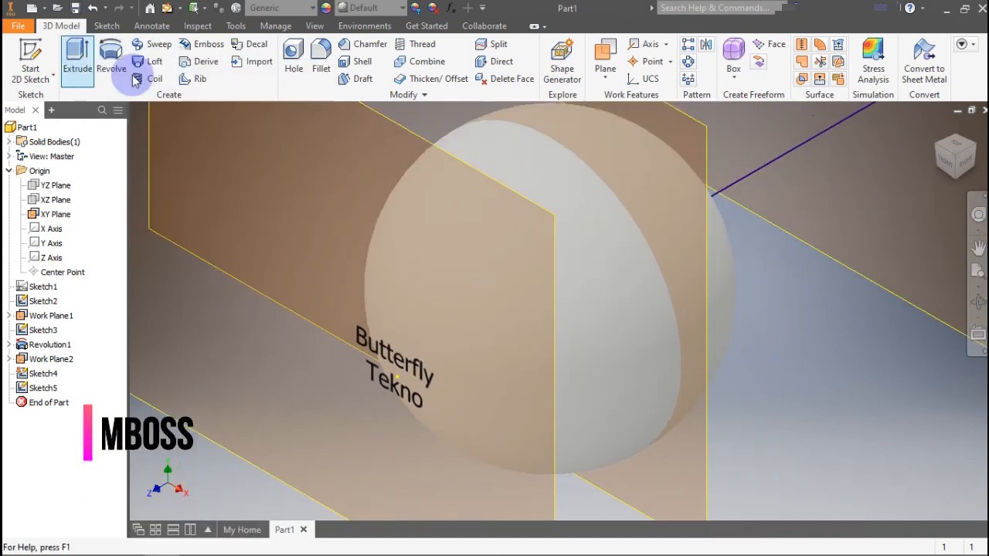
pyautogui.click(215, 51)
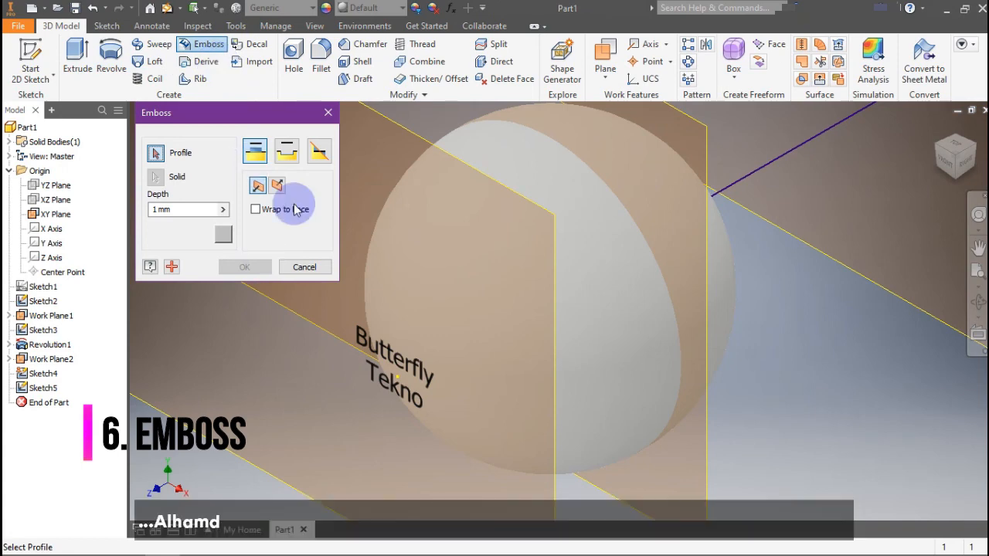
pyautogui.click(406, 354)
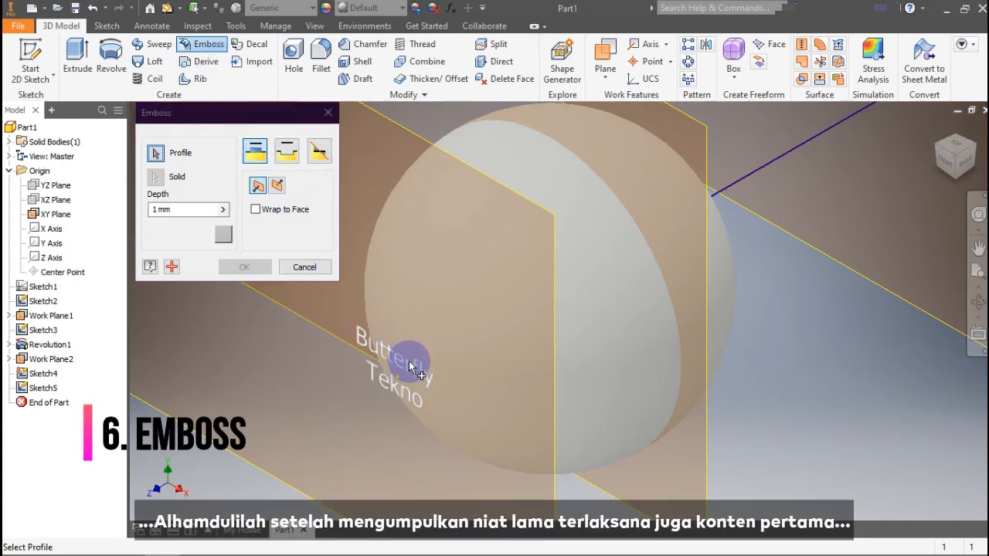
pyautogui.click(283, 153)
pyautogui.click(255, 153)
pyautogui.click(279, 184)
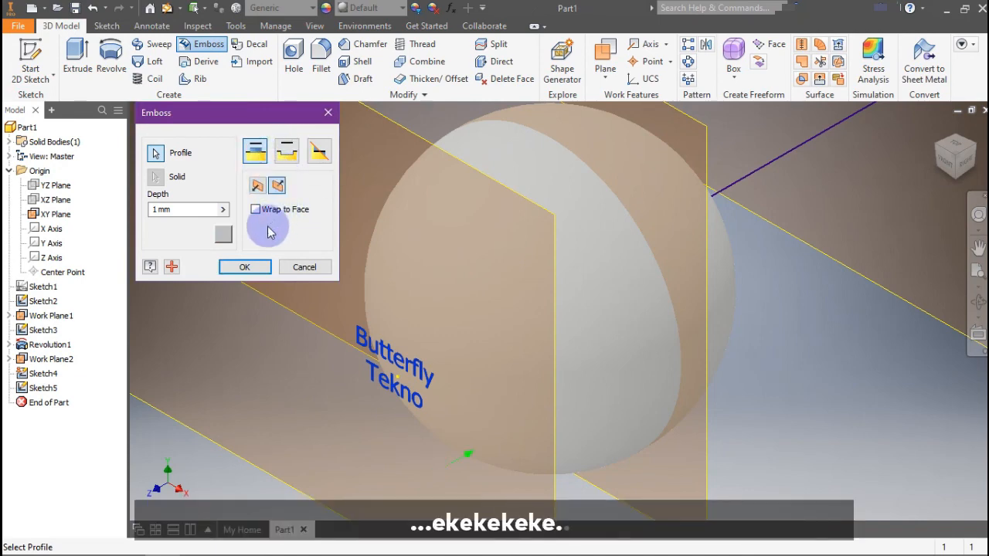
pyautogui.click(245, 267)
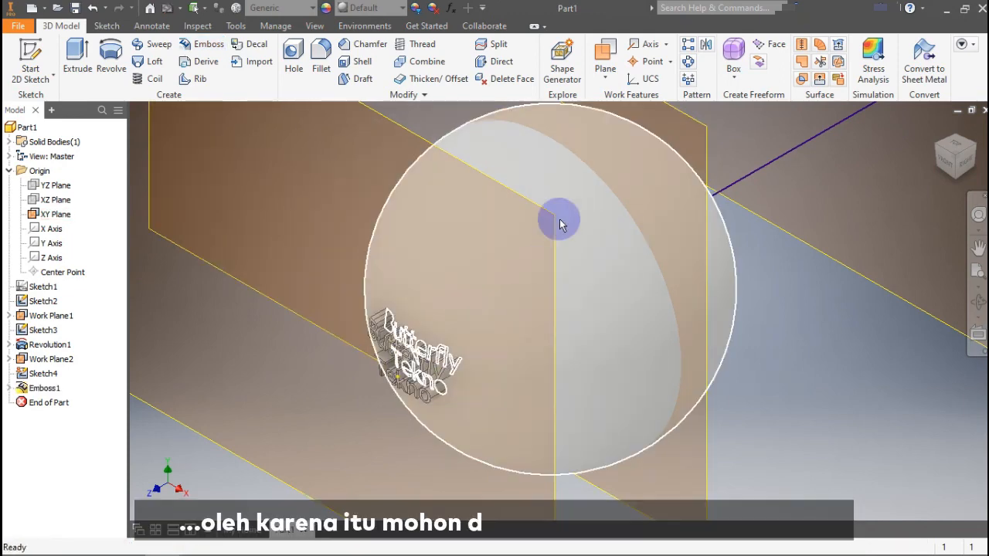
# Hide Work Plane2 in front of the sphere
pyautogui.scroll(-8, 550, 223)
pyautogui.scroll(1, 549, 224)
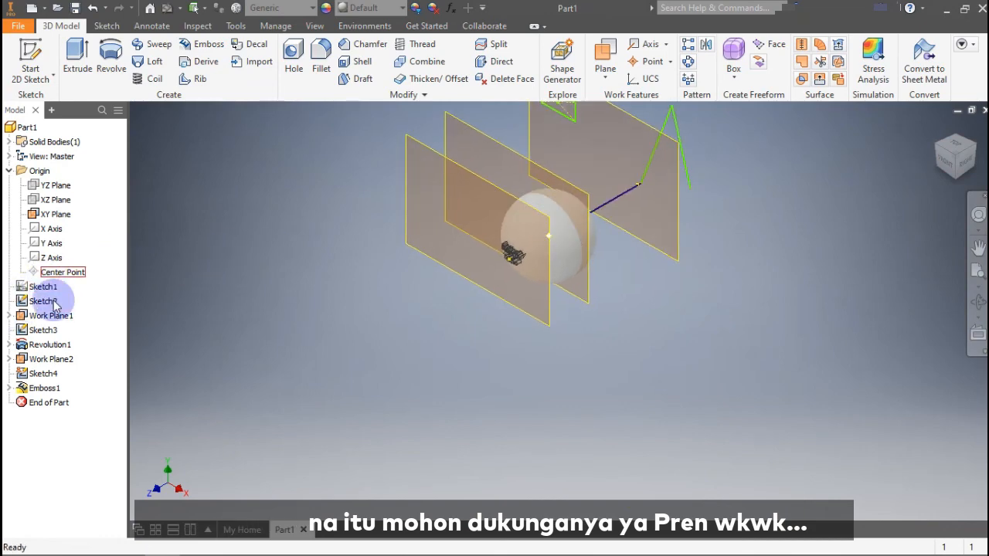
pyautogui.rightClick(546, 223)
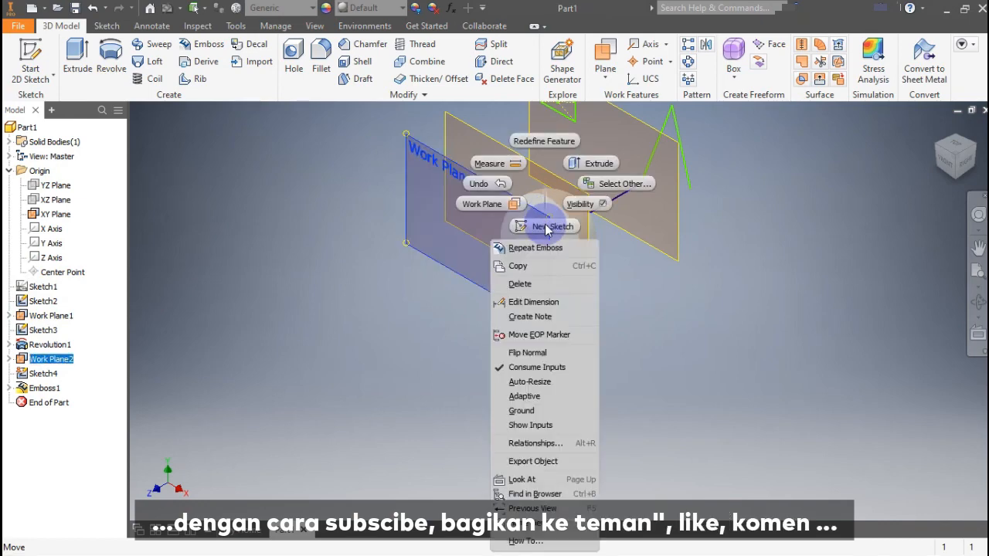
pyautogui.click(595, 204)
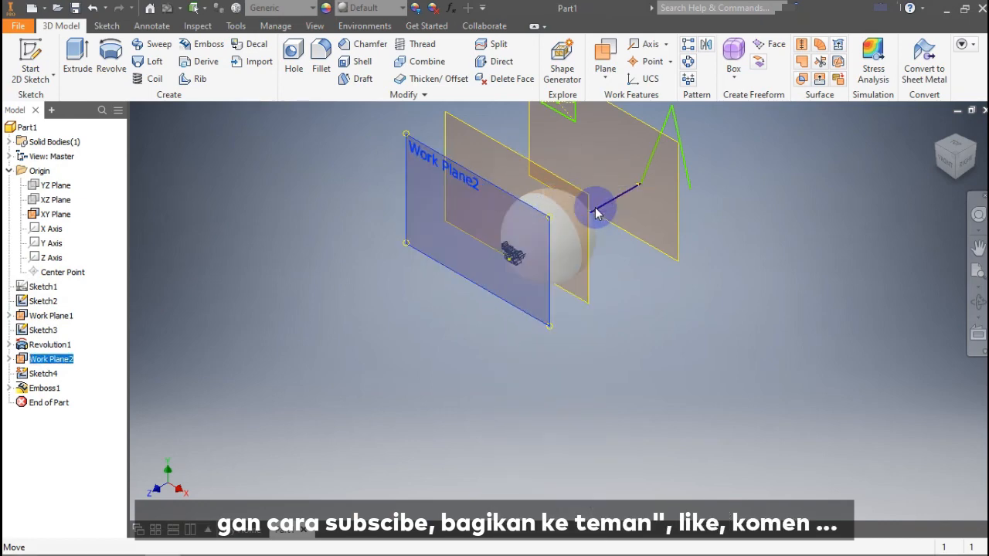
# Examine the embossed text on the sphere up close, from the front and at an angle
pyautogui.click(957, 165)
pyautogui.scroll(6, 496, 348)
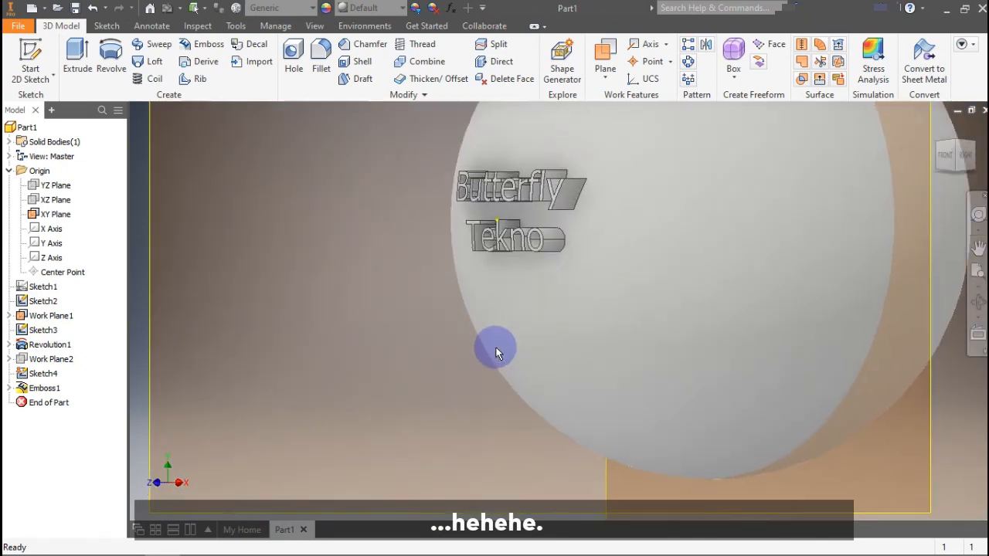
pyautogui.click(946, 154)
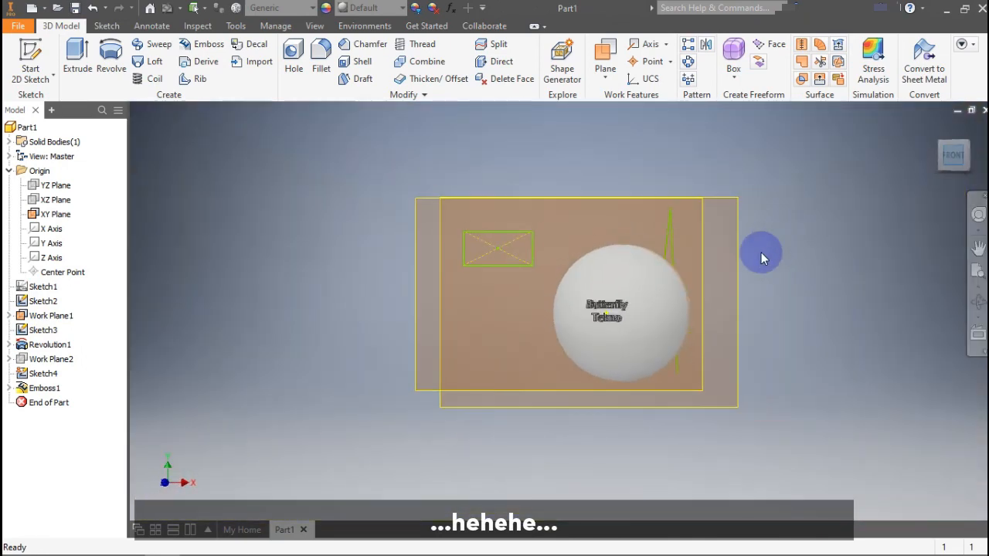
pyautogui.scroll(5, 640, 320)
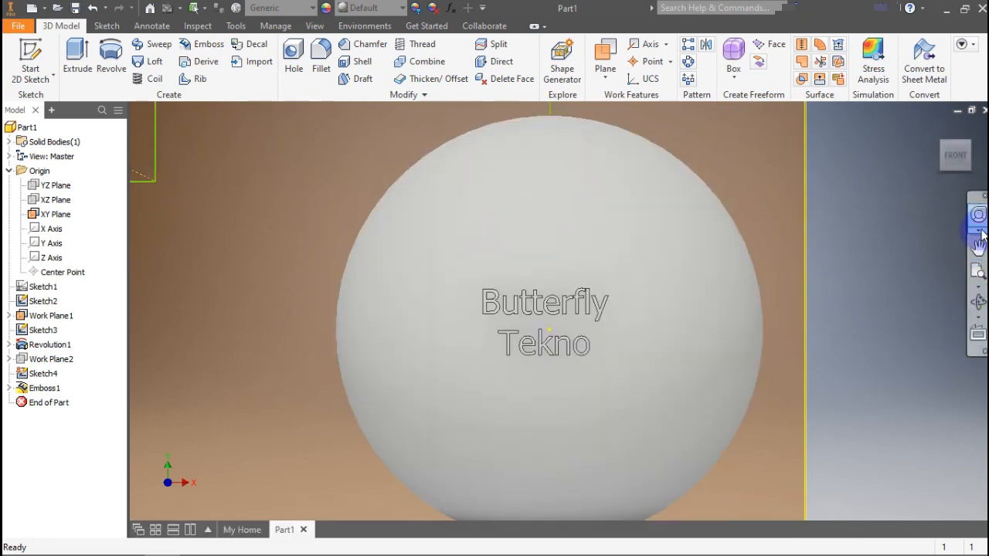
pyautogui.click(978, 299)
pyautogui.moveTo(721, 283)
pyautogui.mouseDown()
pyautogui.moveTo(642, 311)
pyautogui.moveTo(704, 290)
pyautogui.mouseUp()
pyautogui.click(978, 247)
pyautogui.moveTo(545, 250); pyautogui.dragTo(565, 66)
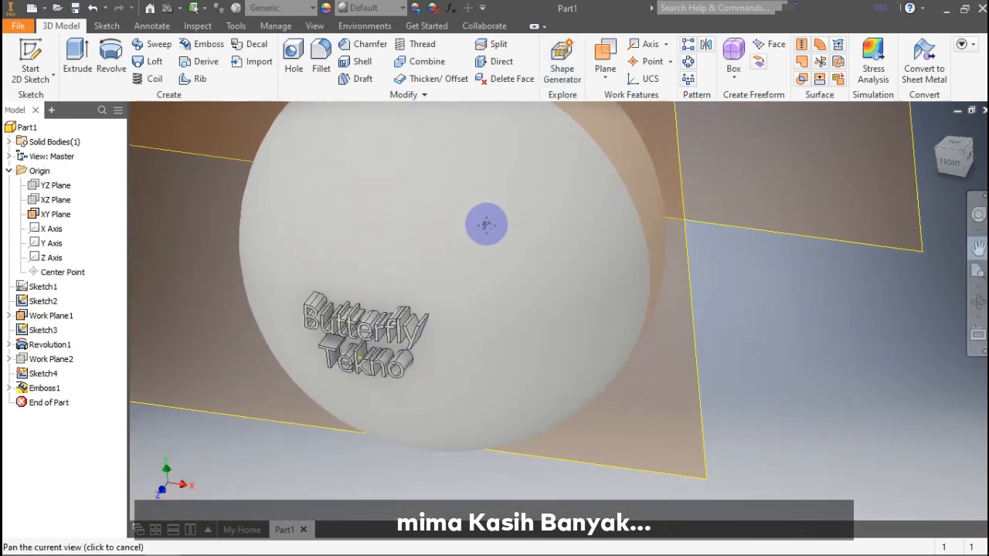
pyautogui.moveTo(420, 252); pyautogui.dragTo(507, 265)
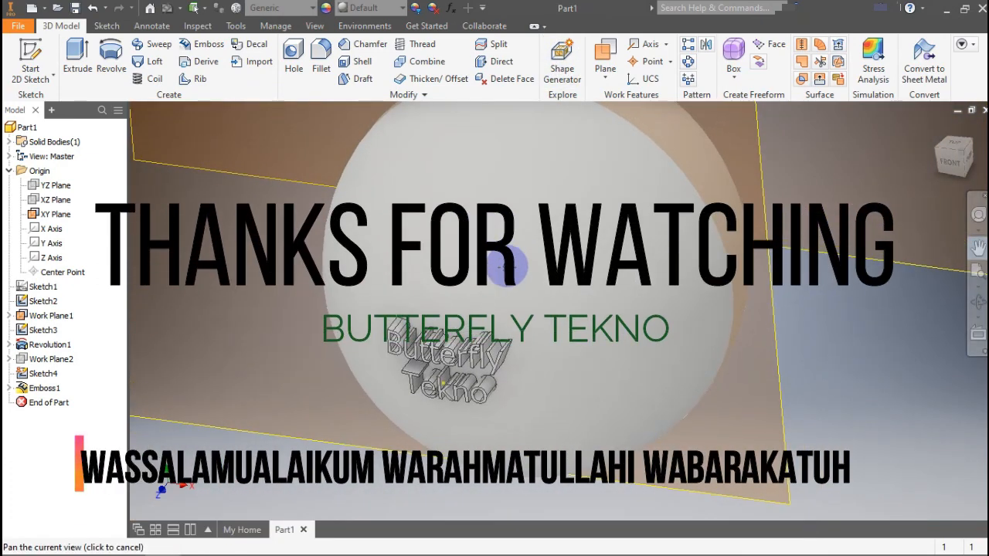